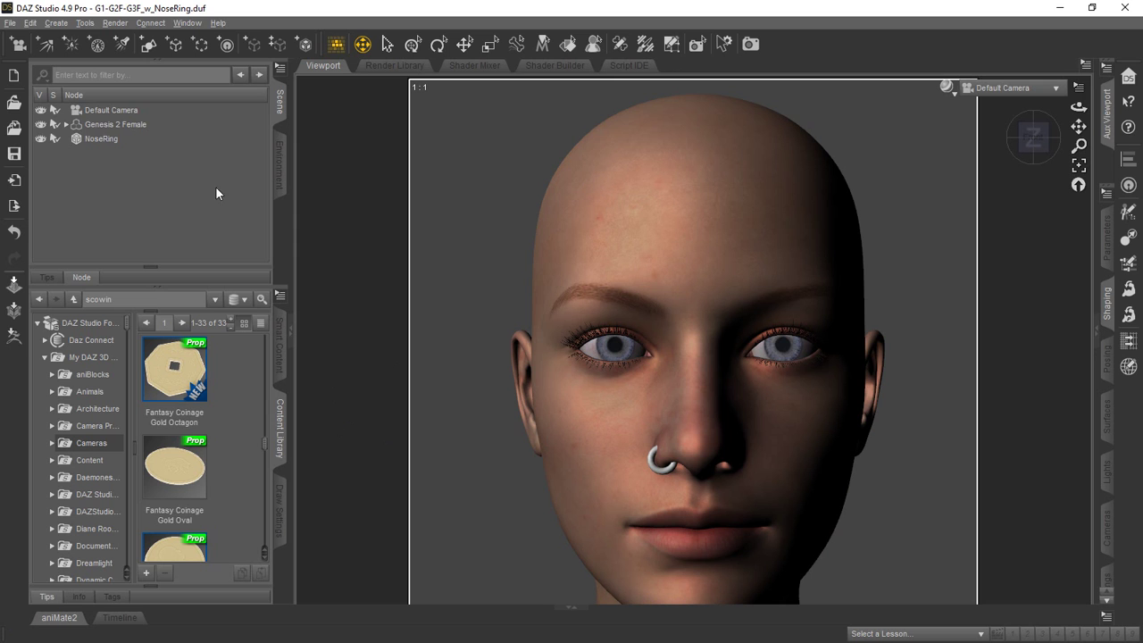
Delete the old NoseRing object from the scene
left_click(105, 138)
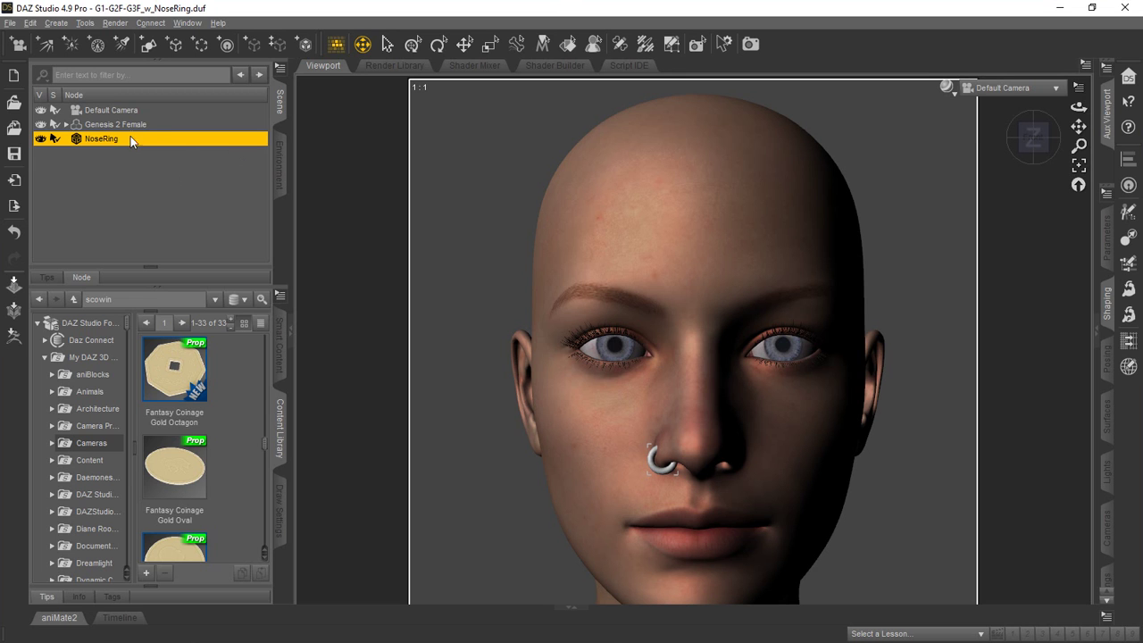
right_click(128, 140)
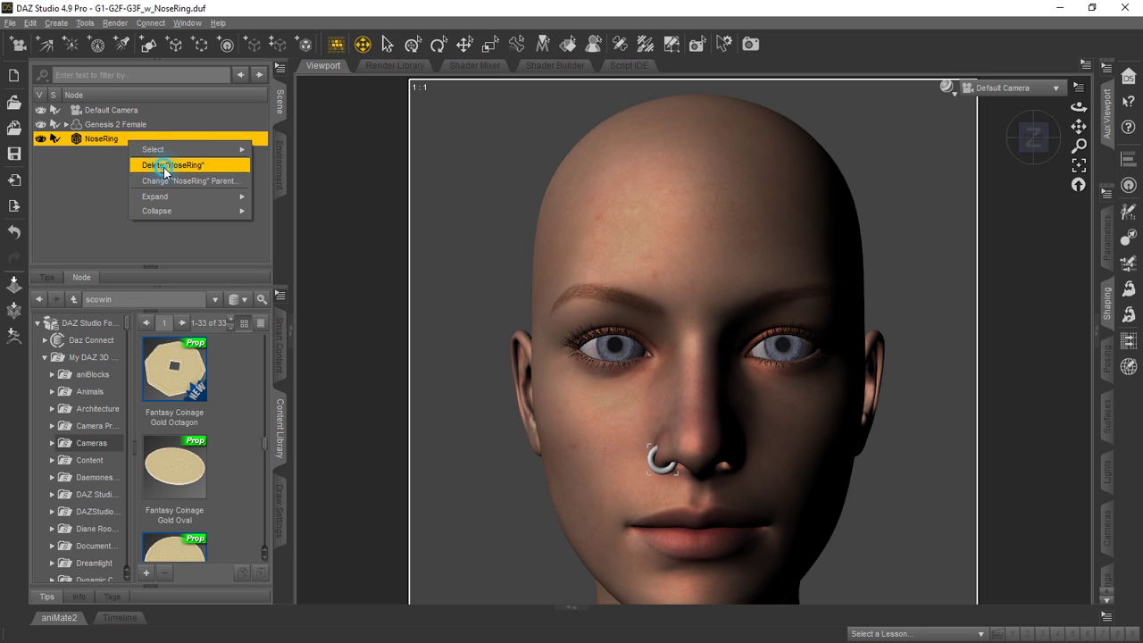
left_click(163, 167)
key("Delete")
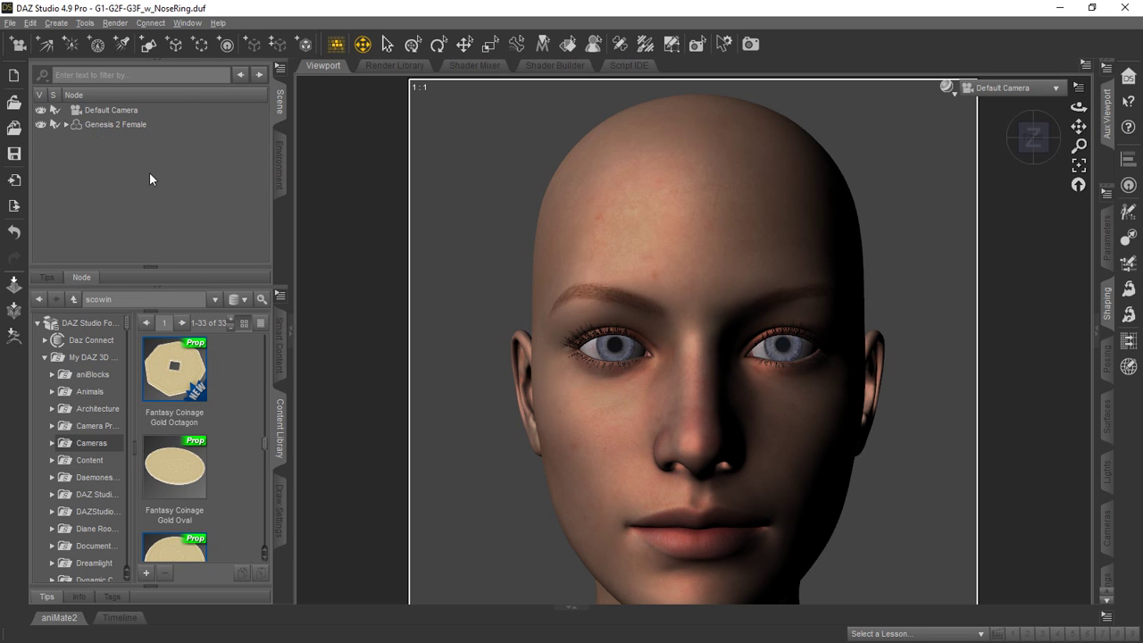
Create a new torus primitive with 18 segments and 12 sides
left_click(56, 23)
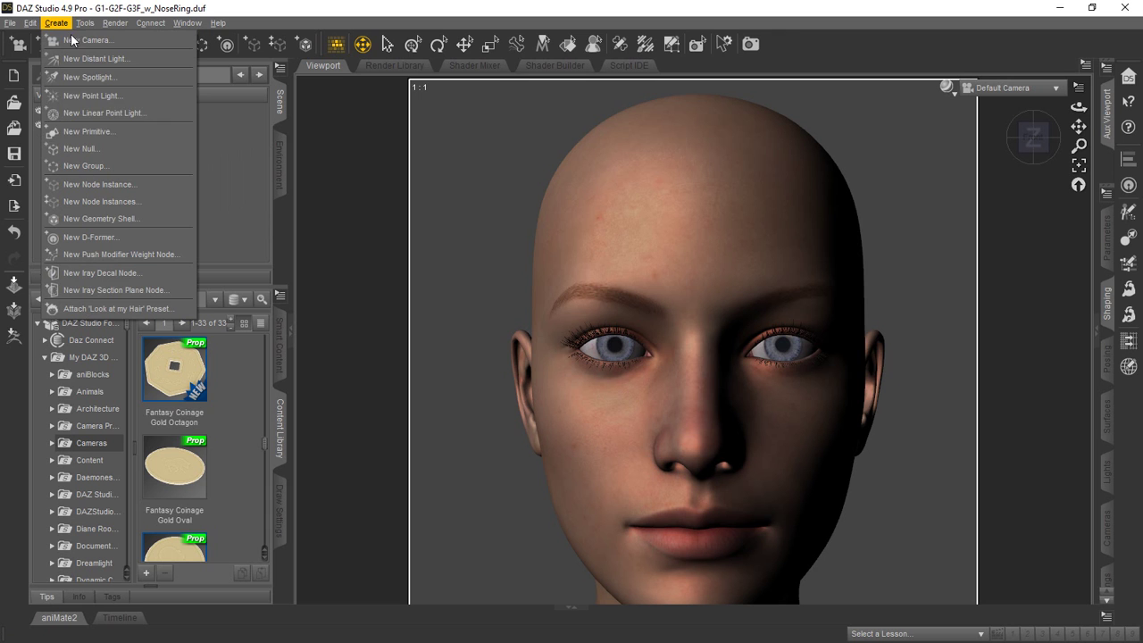
left_click(87, 131)
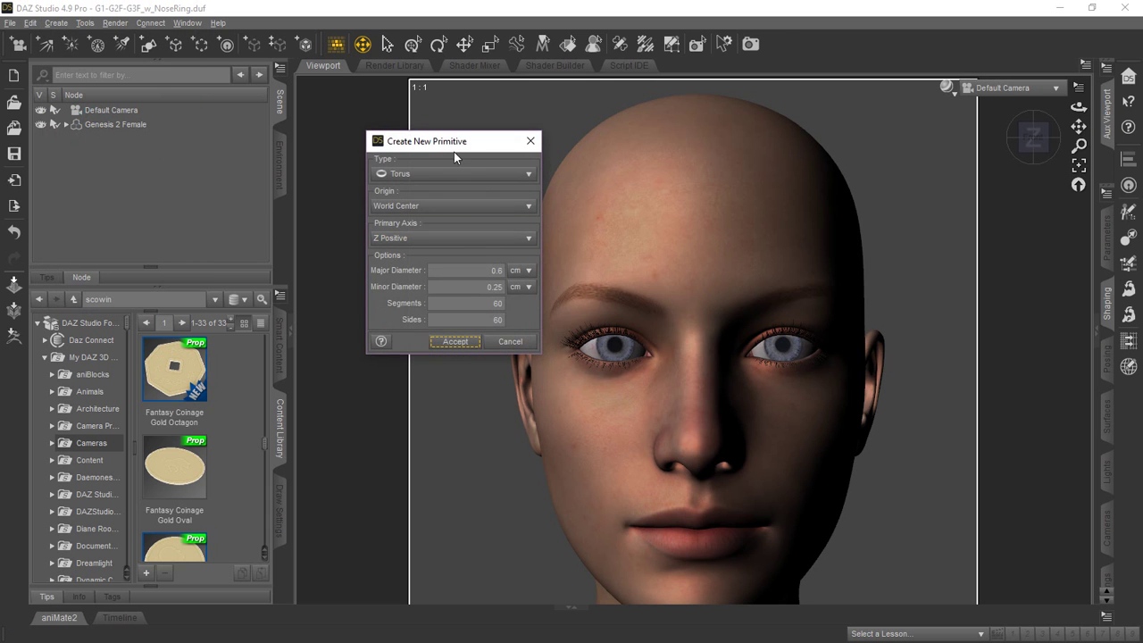
left_click_drag(455, 145, 690, 197)
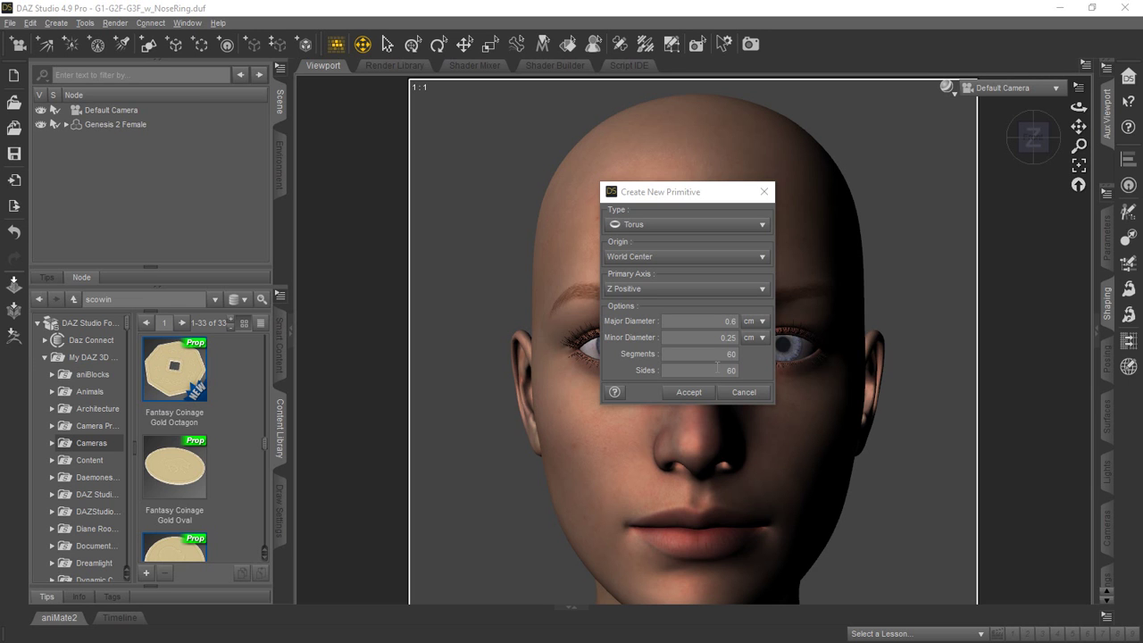
double_click(731, 353)
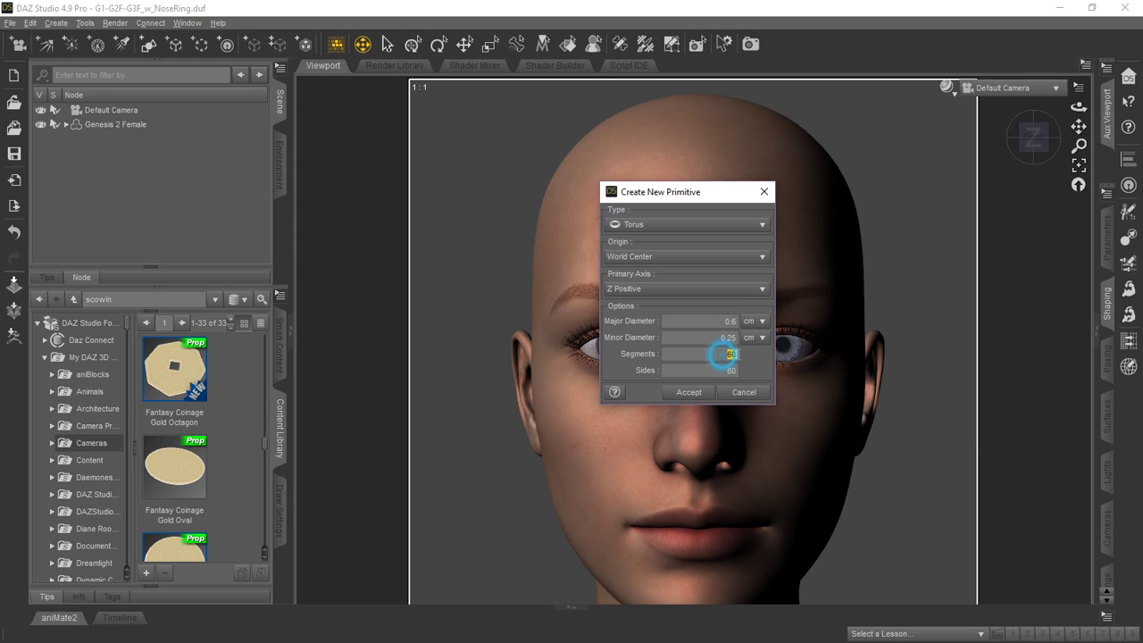
type("18")
double_click(731, 370)
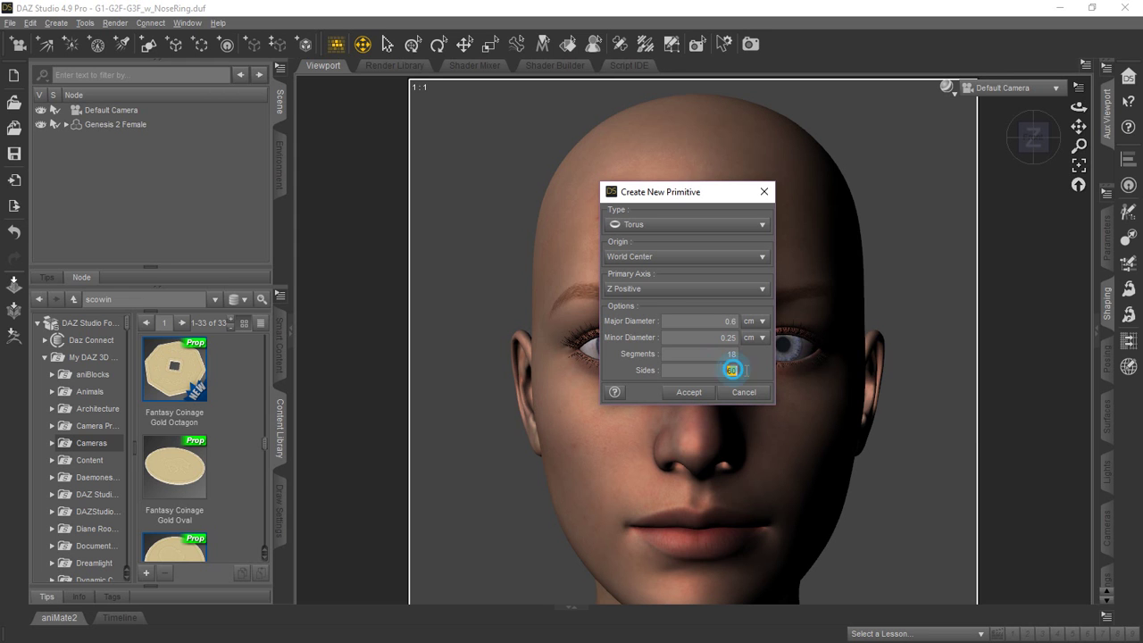
type("12")
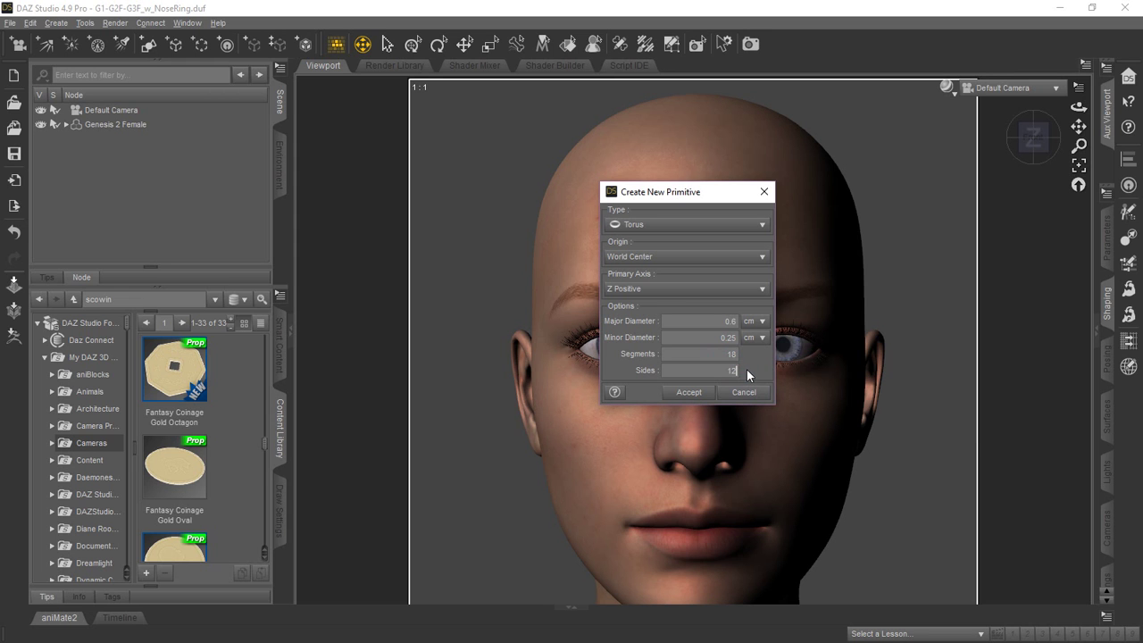
left_click(698, 394)
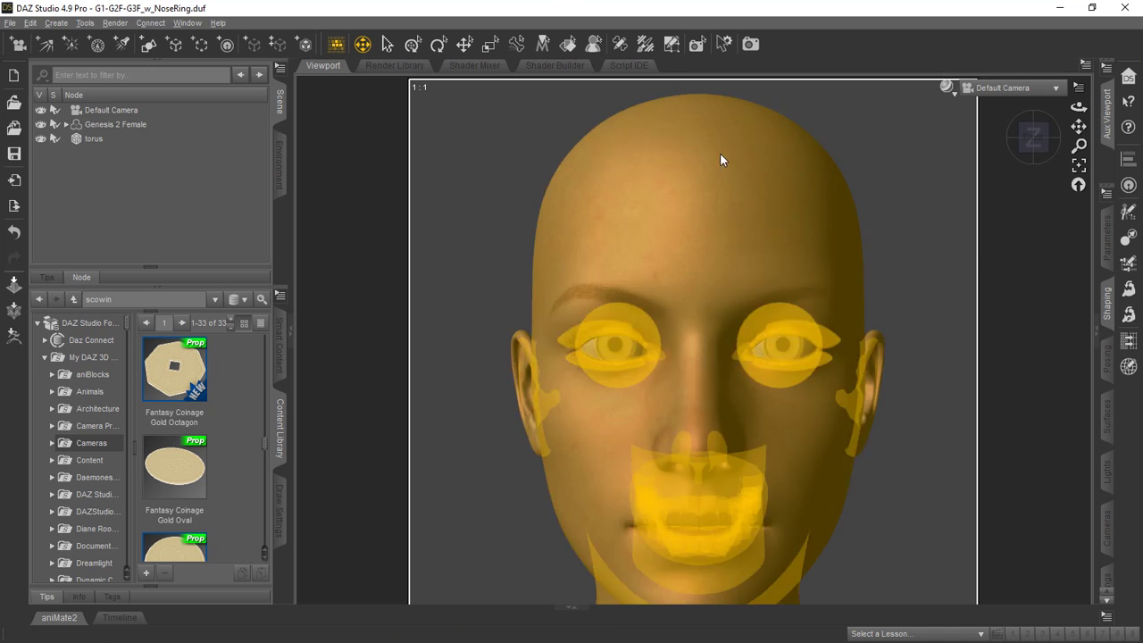
Frame the selected torus in the viewport and show its transform parameters
left_click(115, 124)
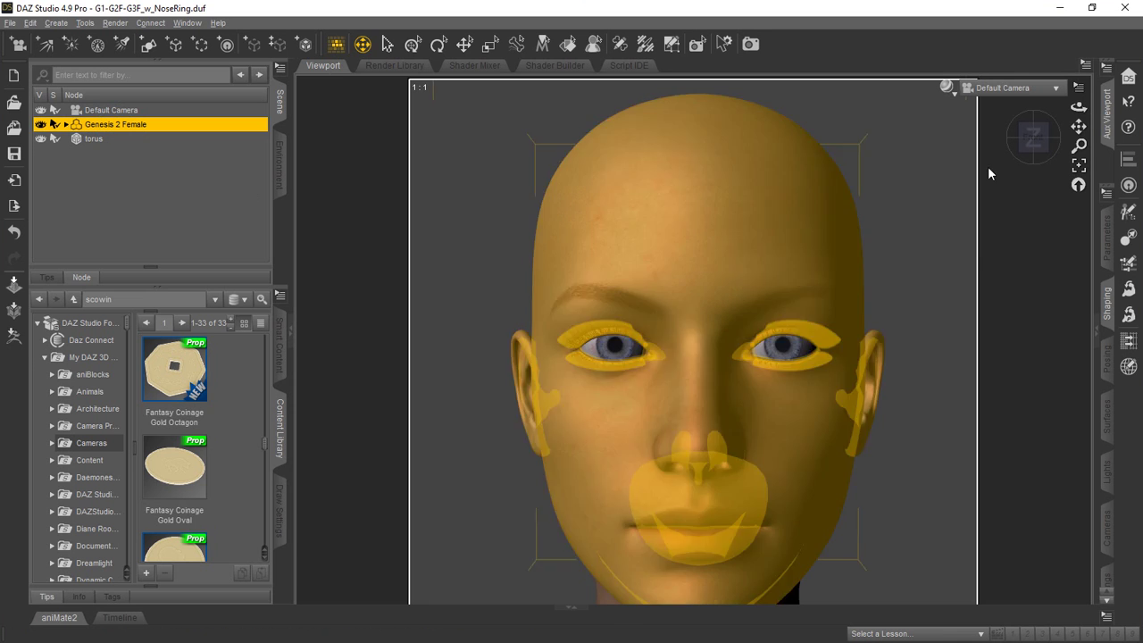
left_click(1079, 168)
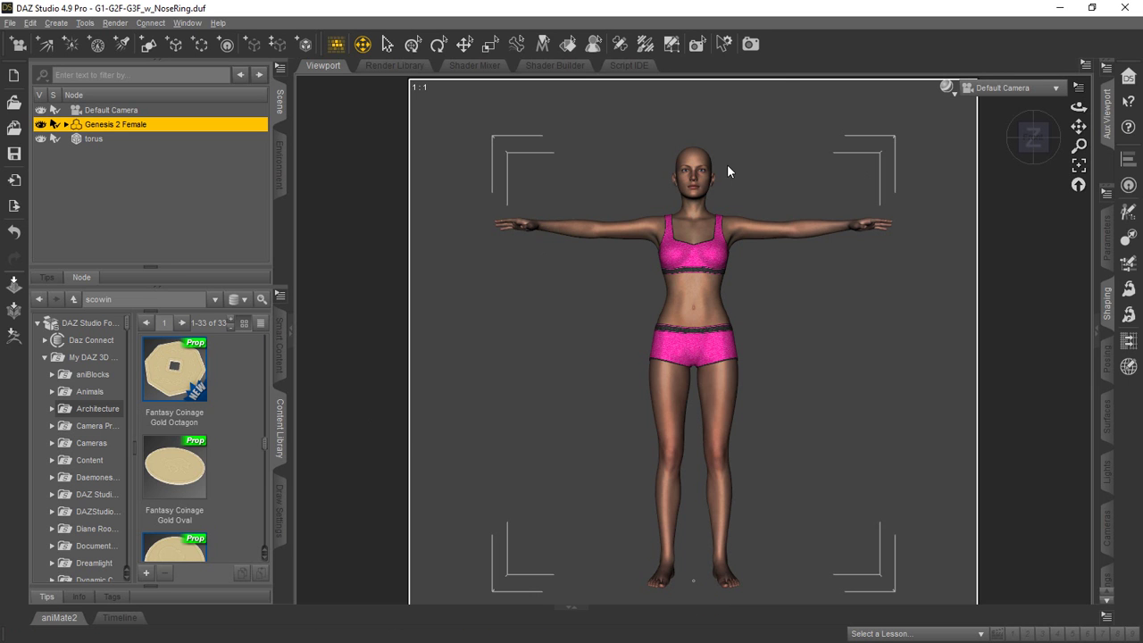
left_click(91, 136)
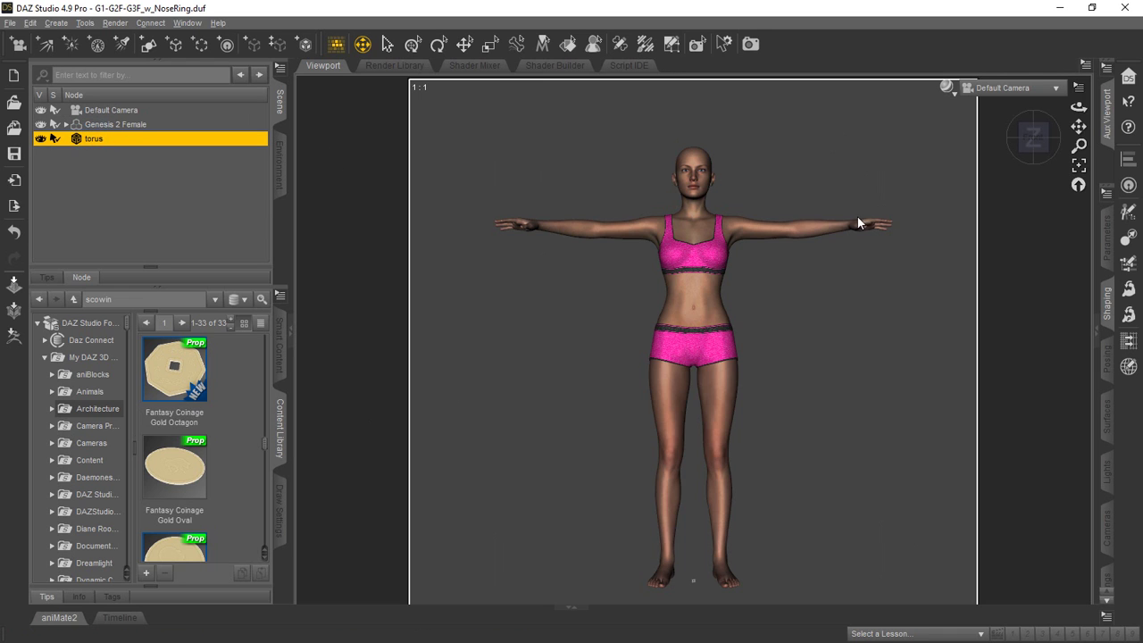
left_click(1079, 167)
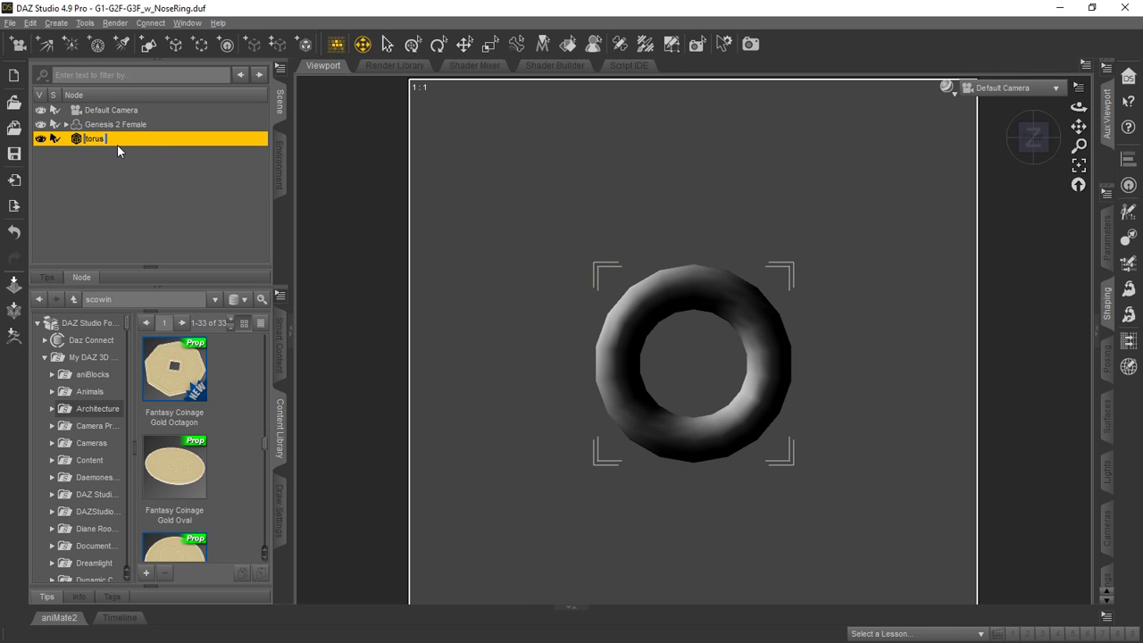
left_click(1108, 240)
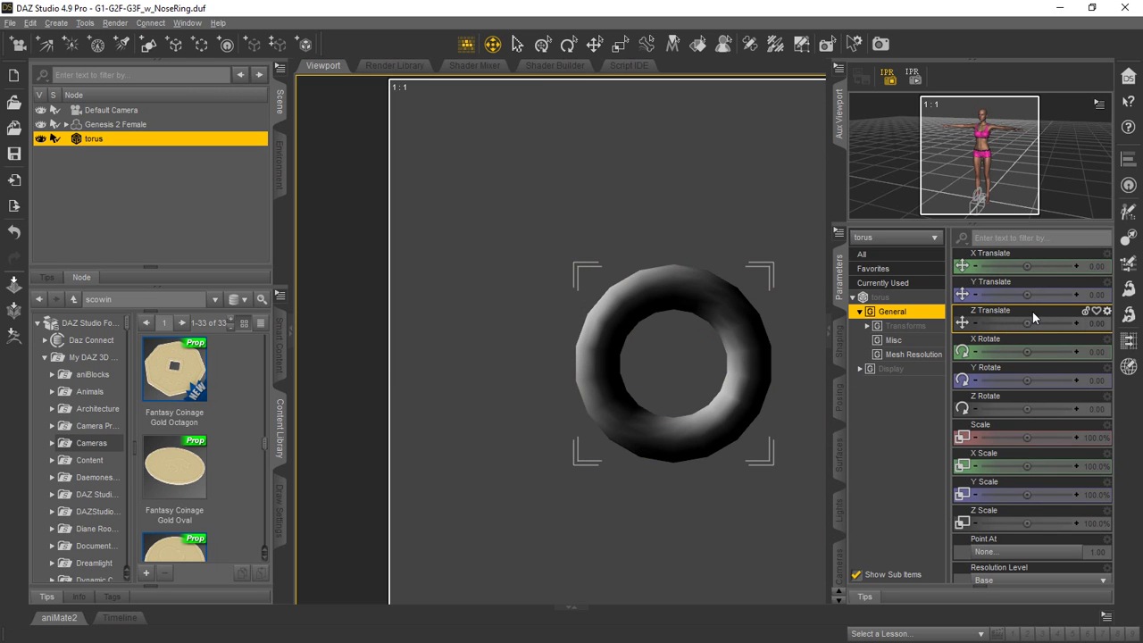
Move the torus to X Translate -1.3, Y Translate 163.9 and Z Translate 9
left_click(1091, 266)
type("-")
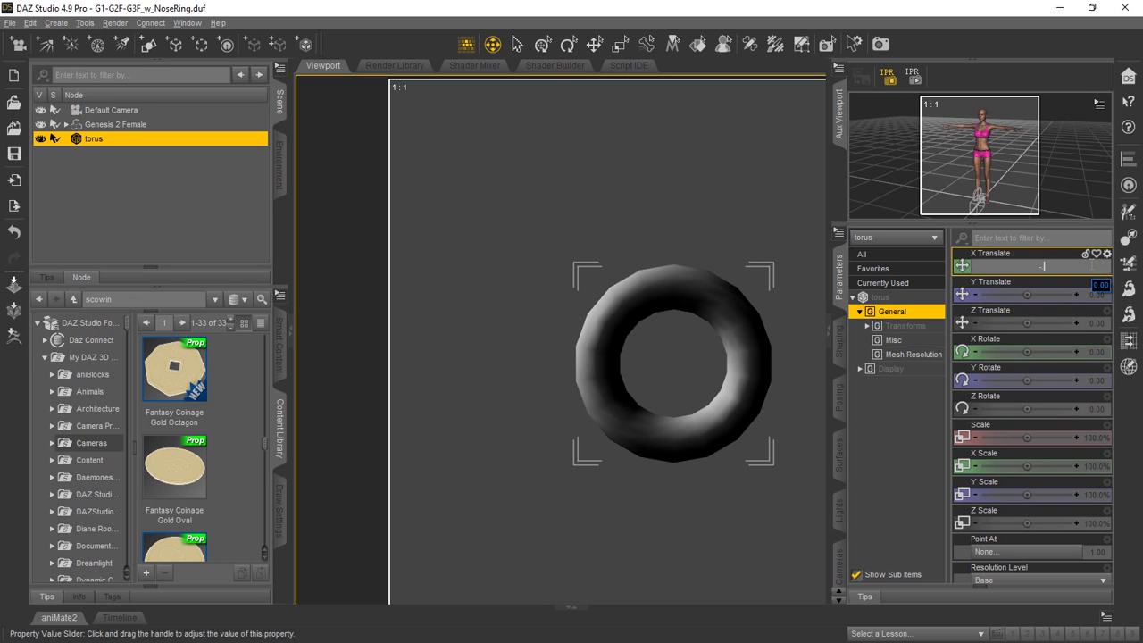
type("1.3")
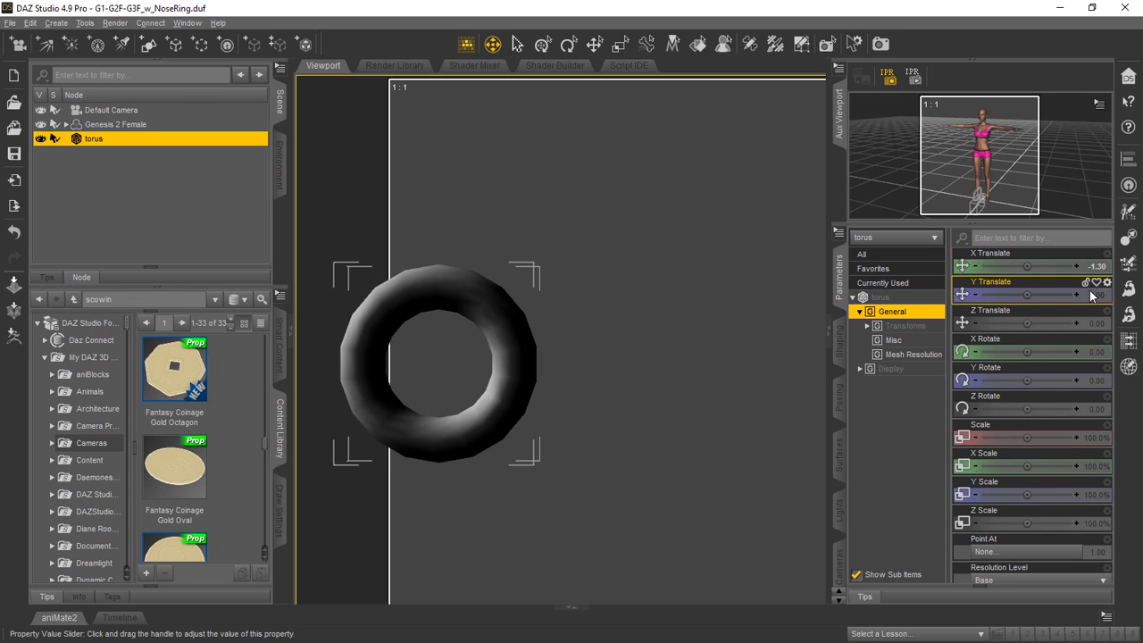
left_click(1092, 295)
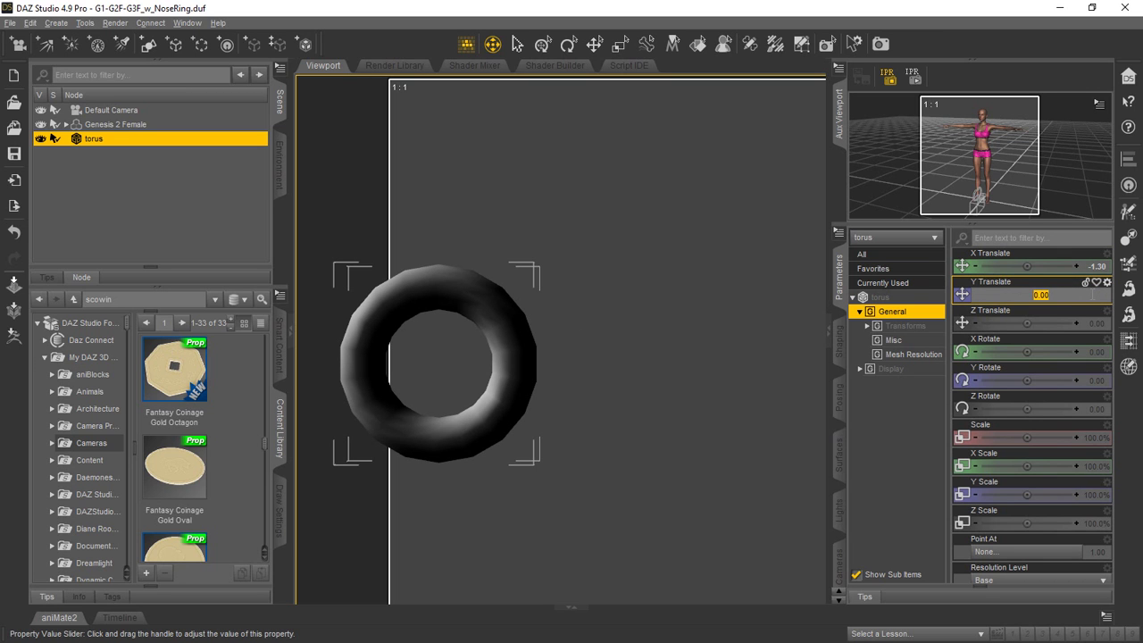
type("163.90")
key("Return")
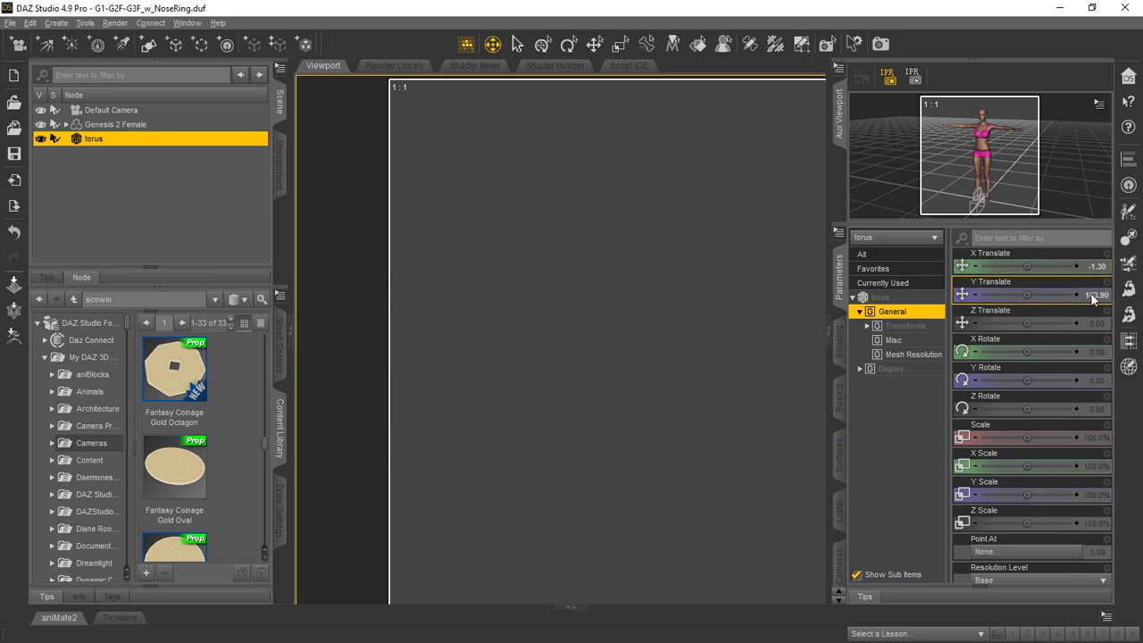
left_click(1091, 324)
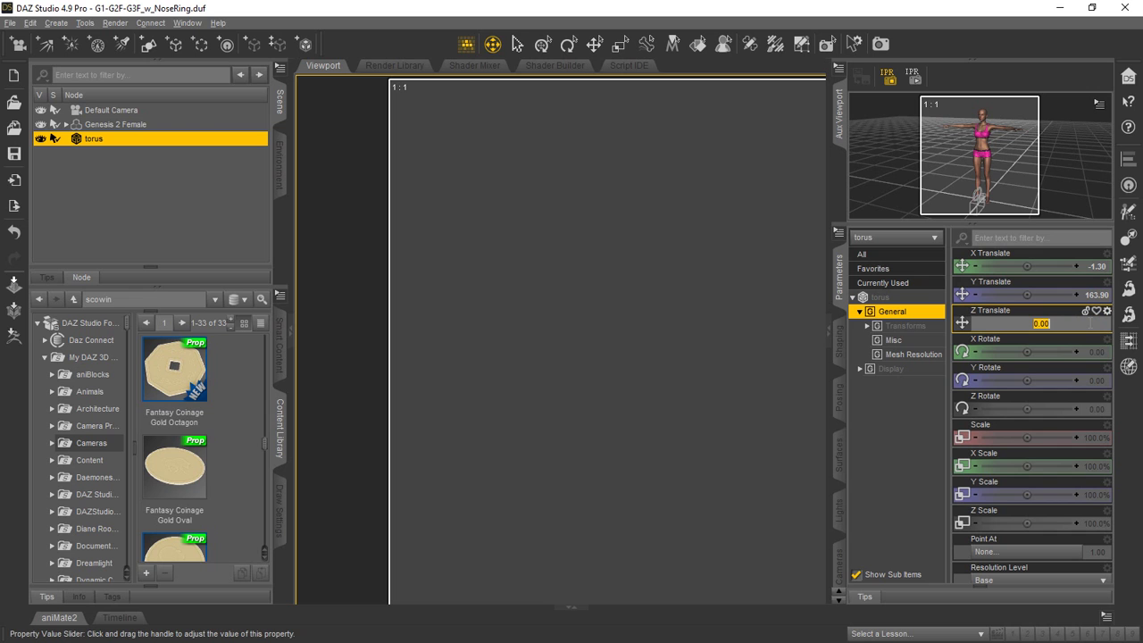
key("Tab")
type("9.00")
key("Return")
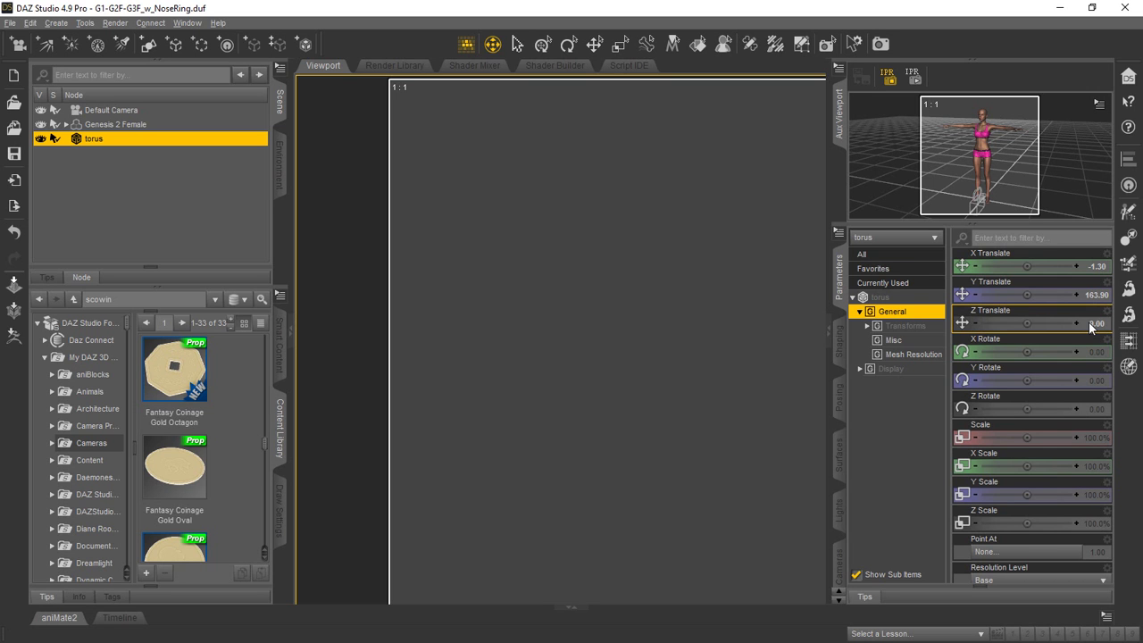
Rotate the torus -8 on X and collapse the Parameters pane
left_click(1095, 351)
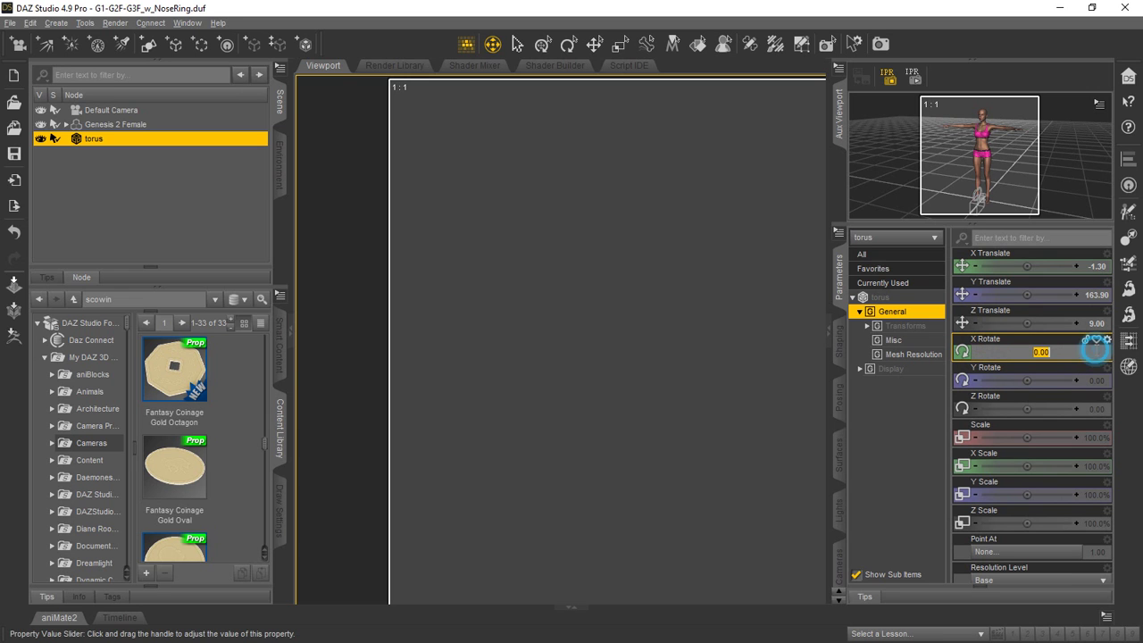
type("-8")
key("Return")
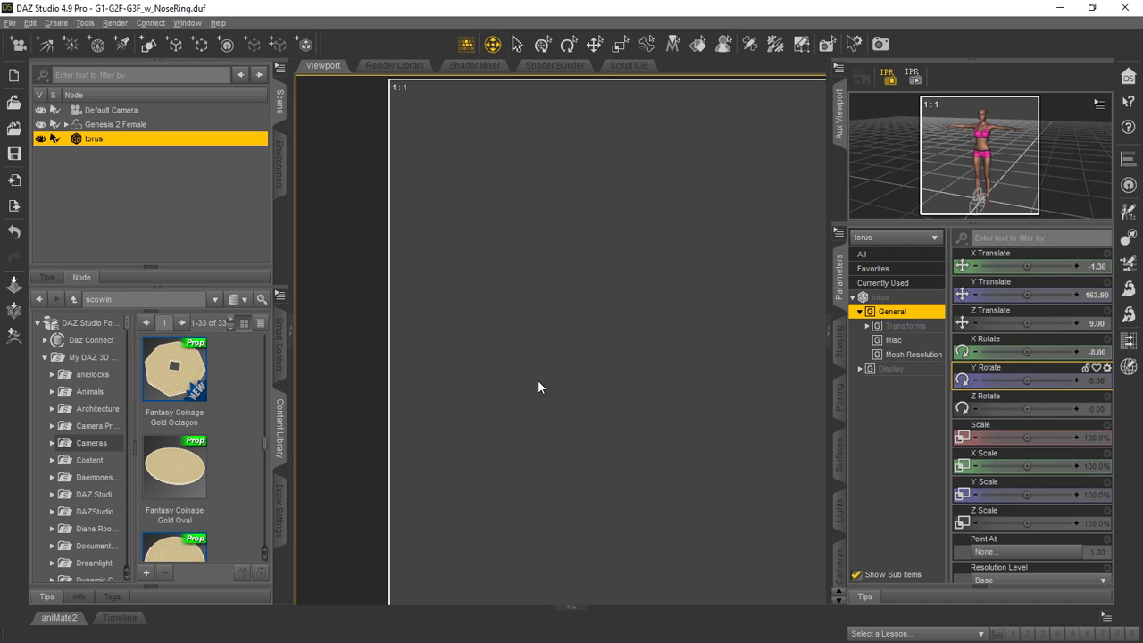
left_click(828, 328)
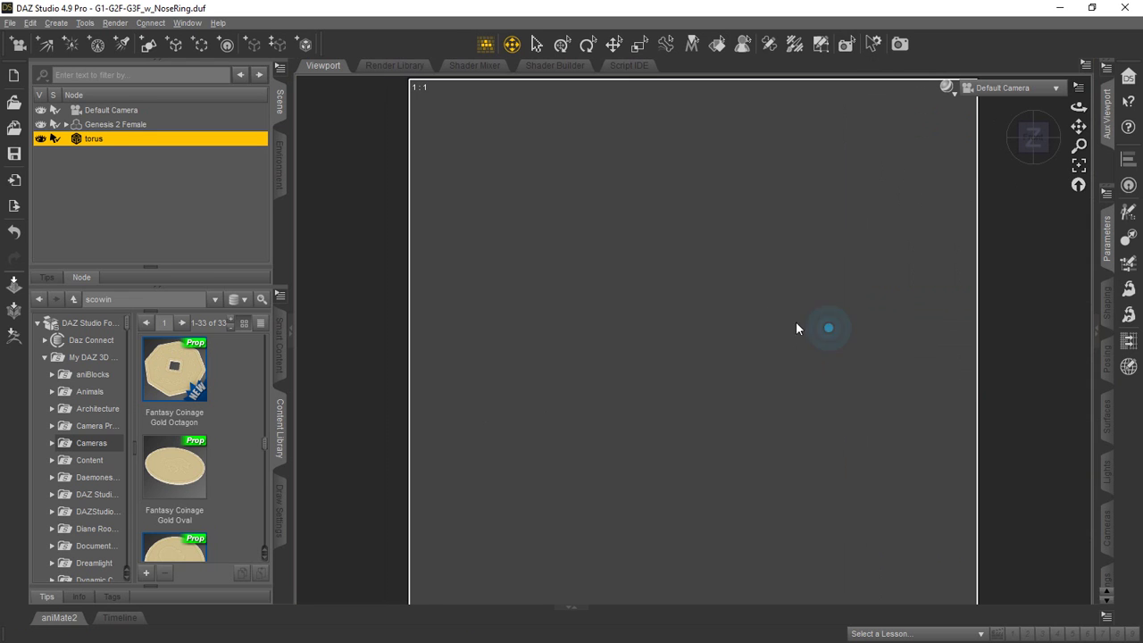
Frame the torus close up, then return to the full-face view, panned so the face sits lower
left_click(1079, 169)
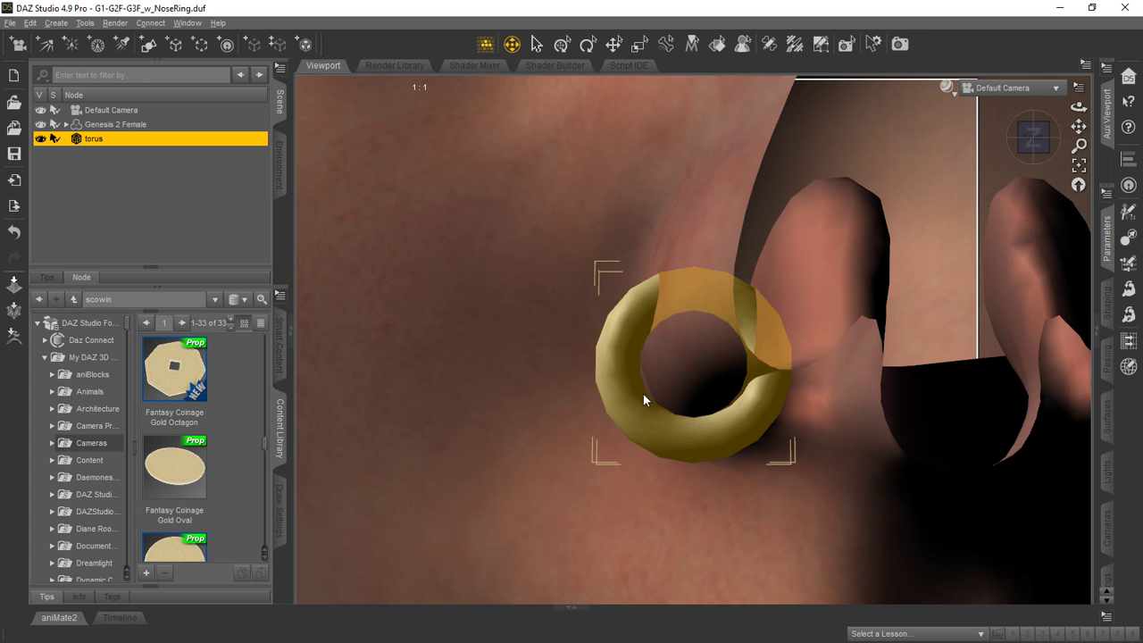
key("ctrl+z")
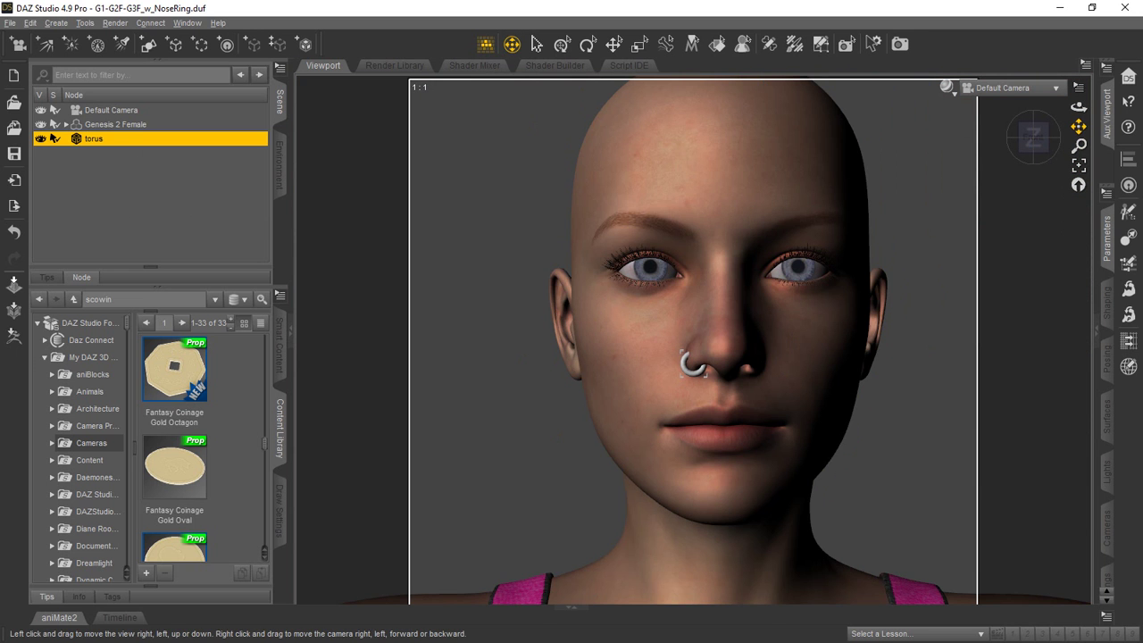
left_click_drag(1079, 126, 1079, 93)
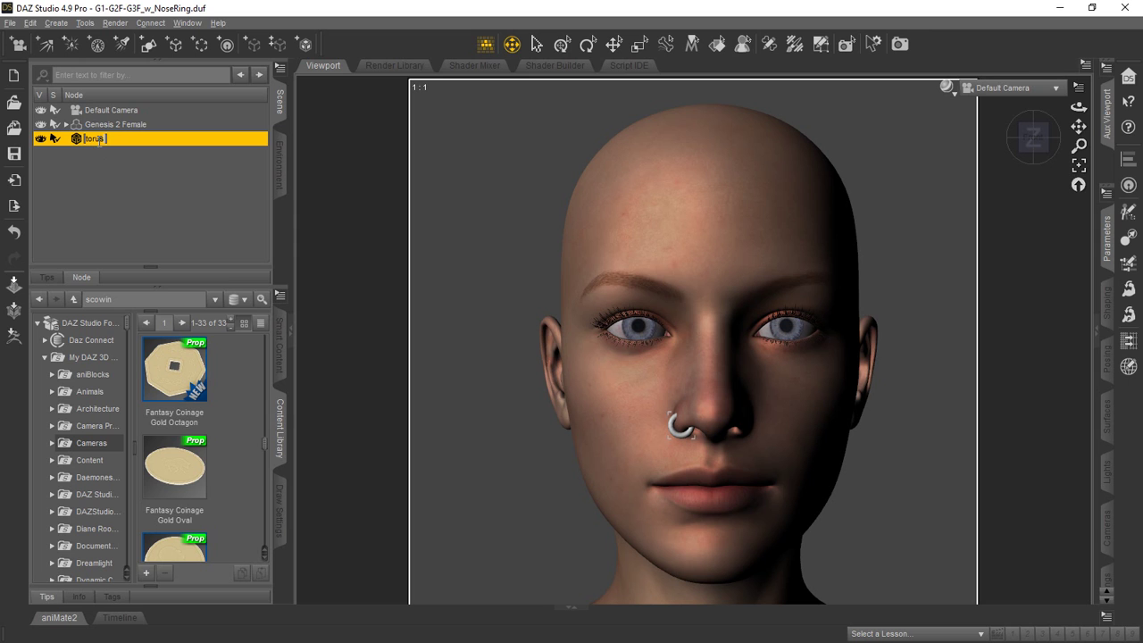
Rename the torus node to 'Nose Ring'
type("Nose Ring")
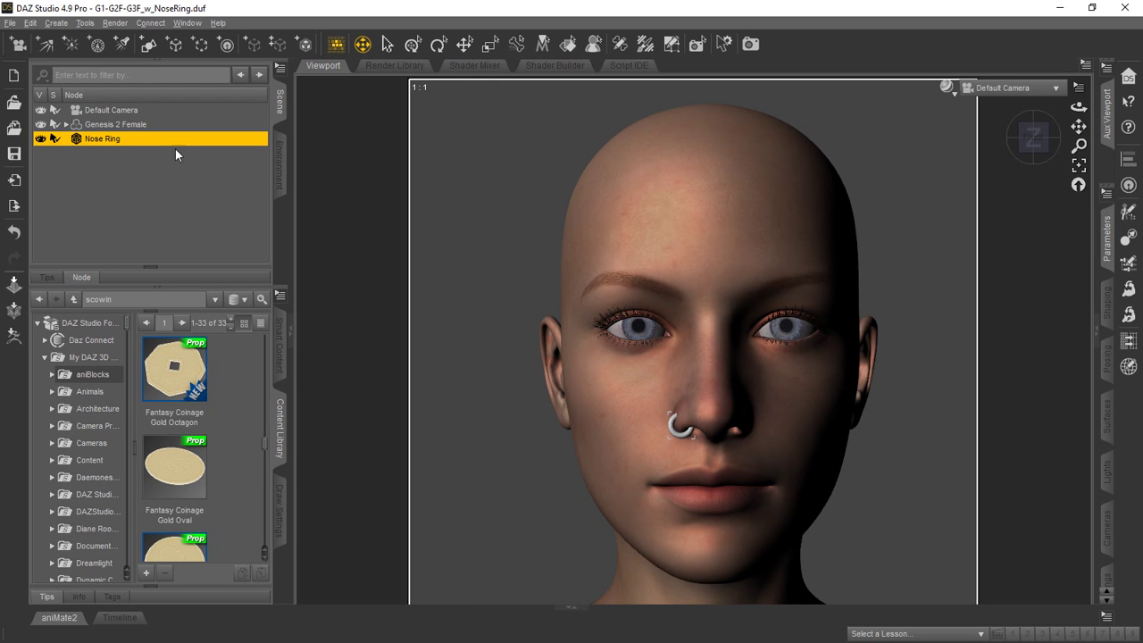
Collapse the left panels and show the Nose Ring surface's shader properties in Surfaces
left_click(284, 339)
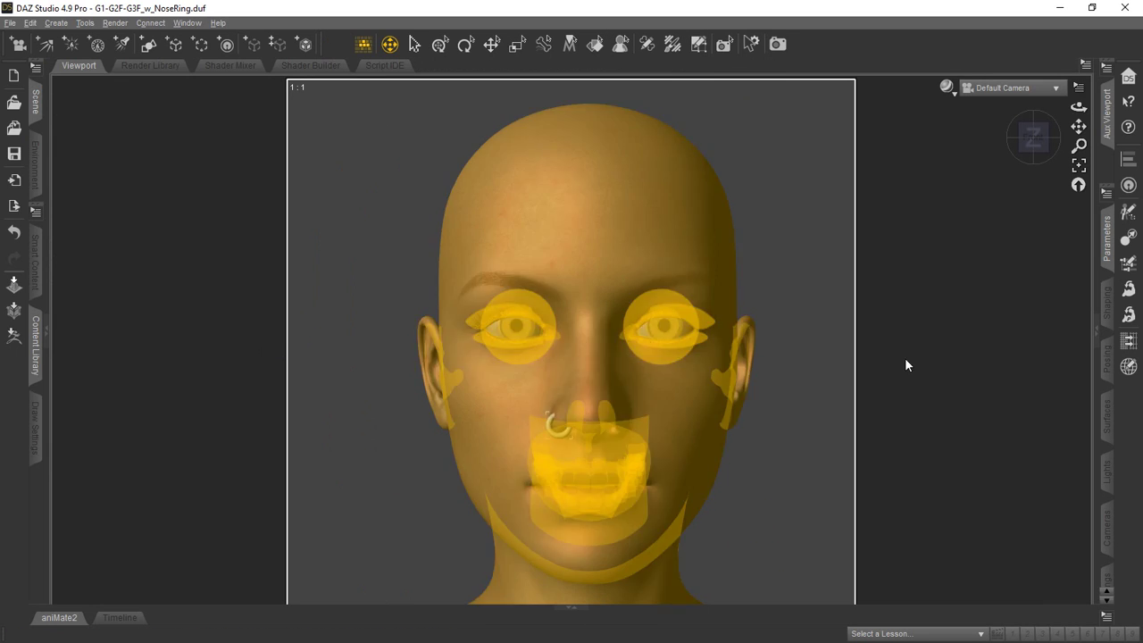
left_click(1107, 418)
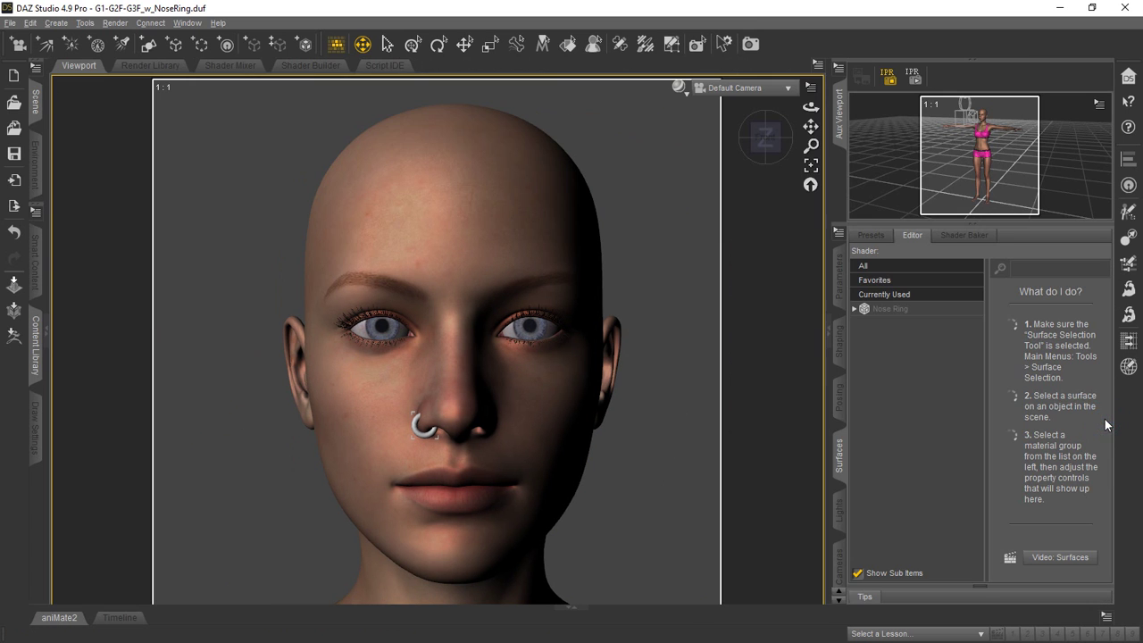
left_click(902, 310)
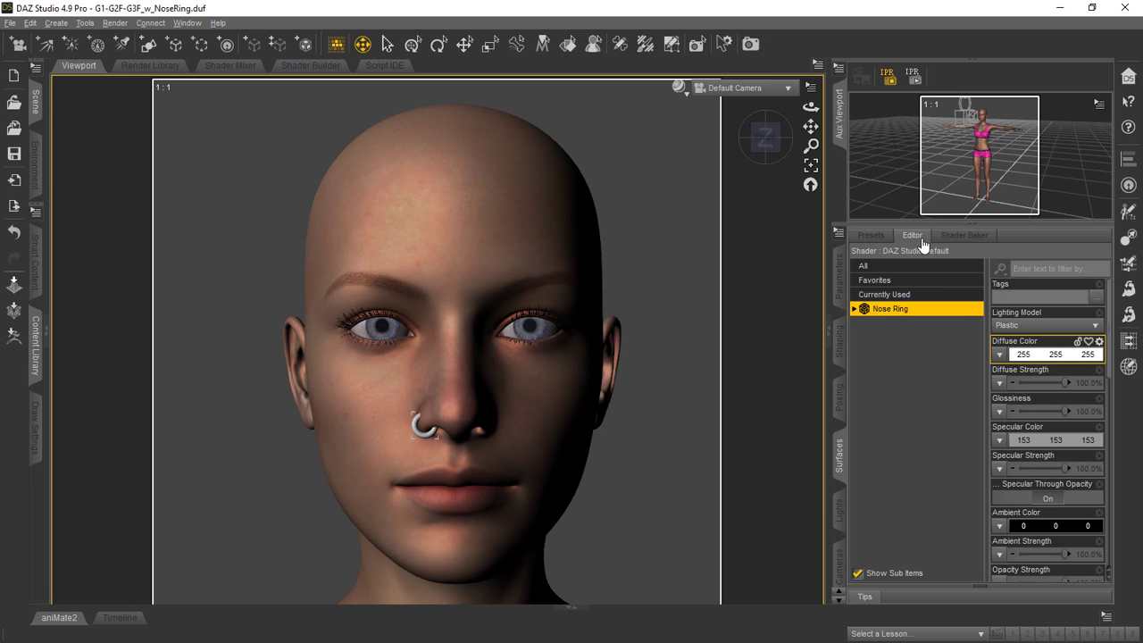
Change the Render Settings engine from 3Delight to Basic OpenGL
left_click(840, 505)
left_click(840, 510)
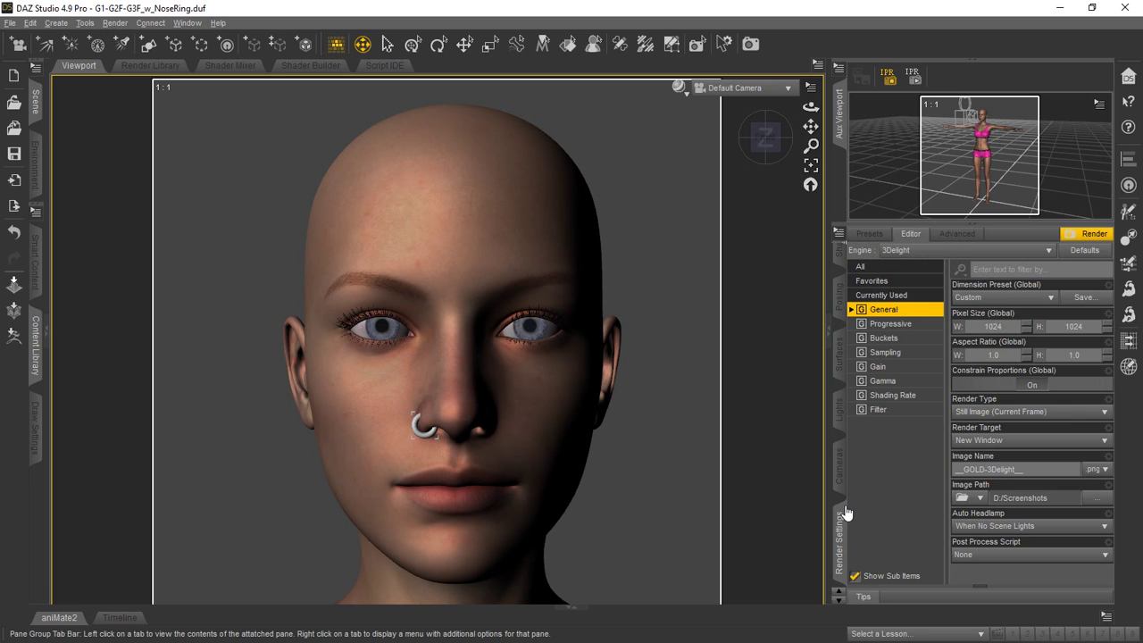
left_click(845, 522)
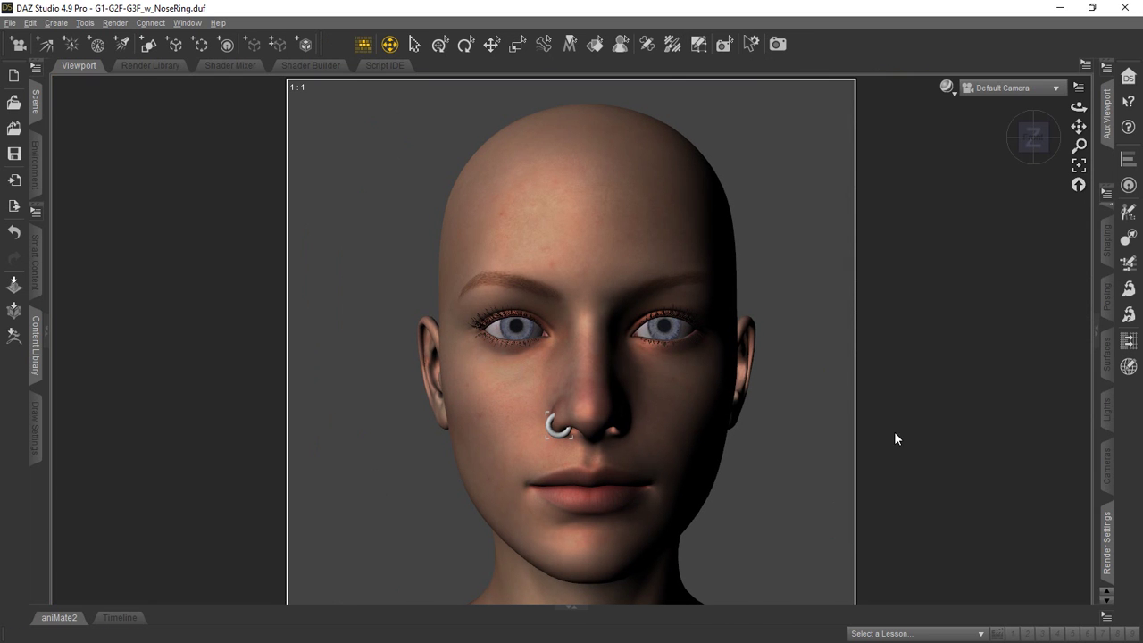
left_click(1097, 329)
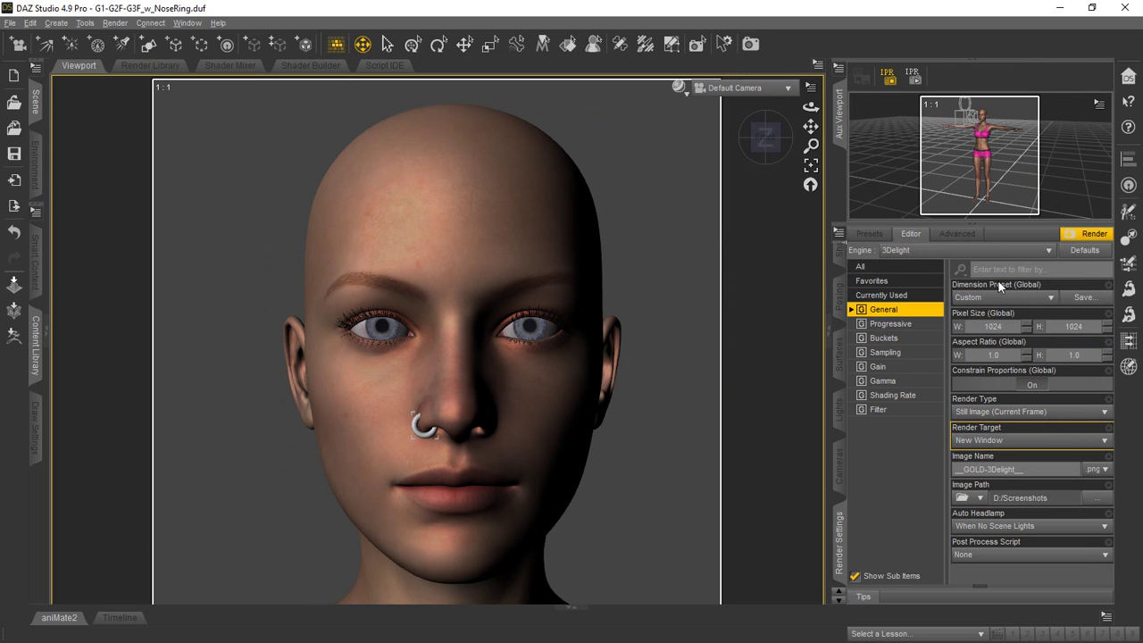
left_click(931, 252)
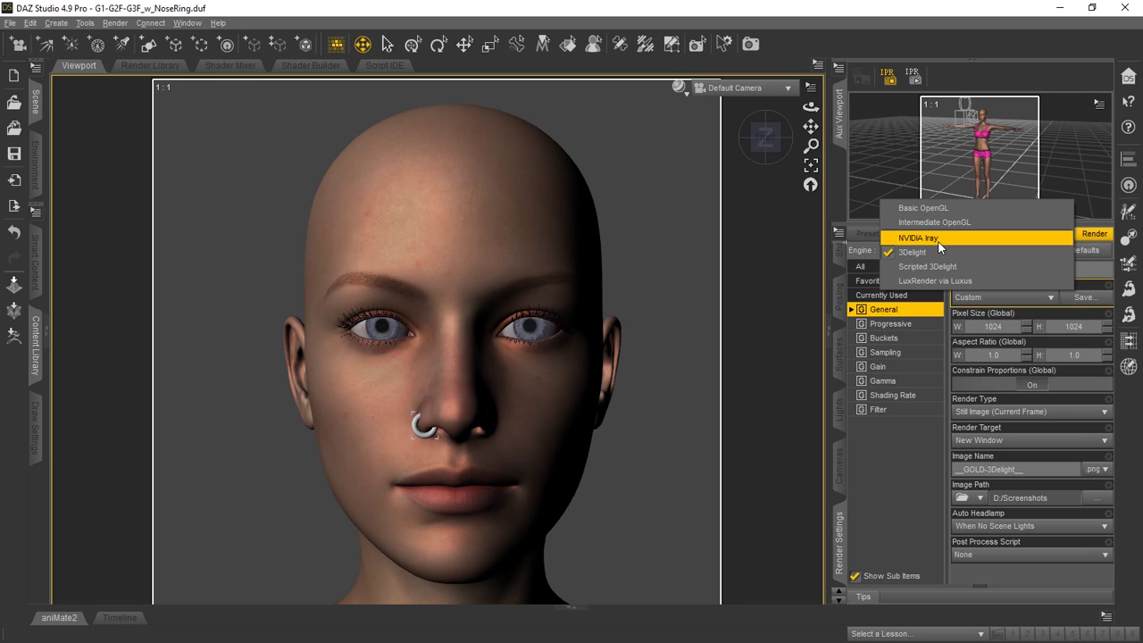
left_click(943, 208)
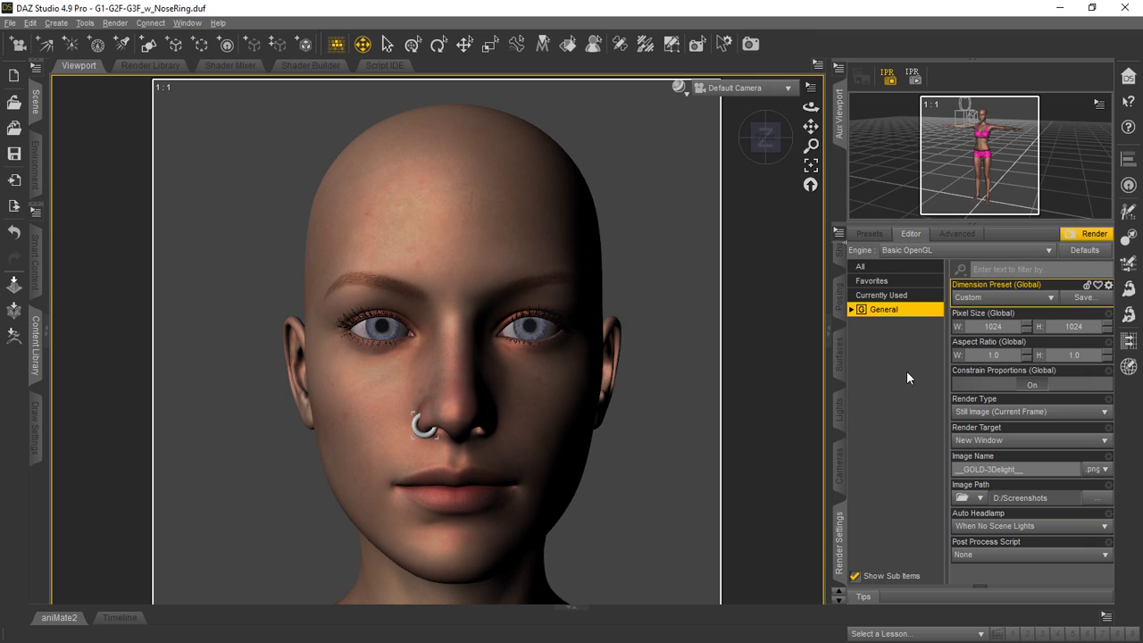
Set the Nose Ring's Diffuse Color to RGB 170, 80, 0
left_click(841, 351)
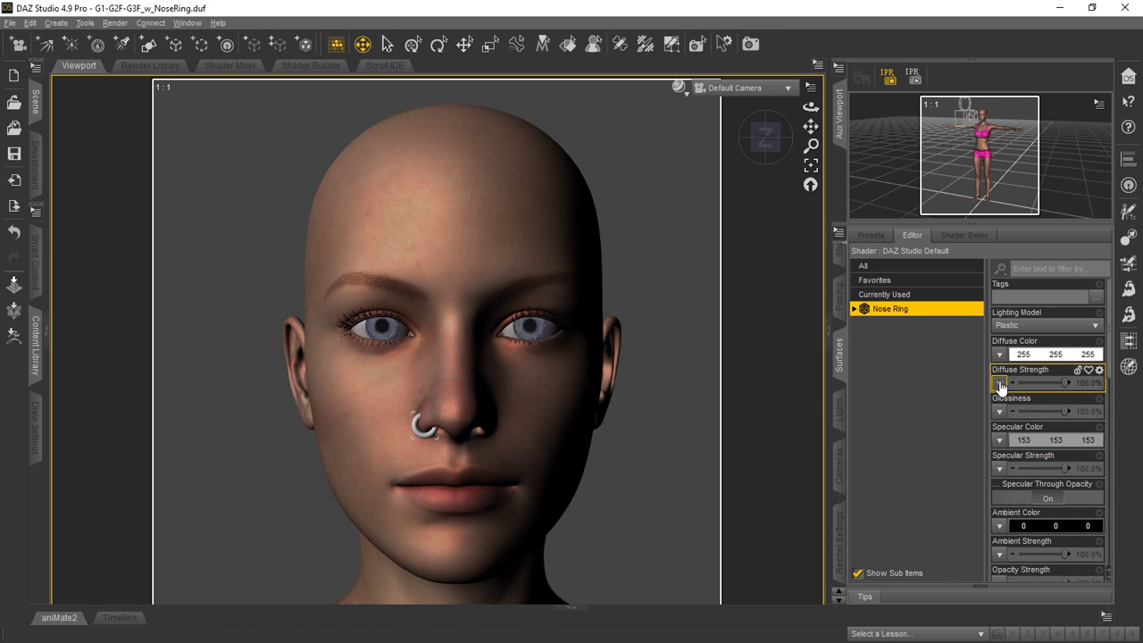
left_click(1040, 359)
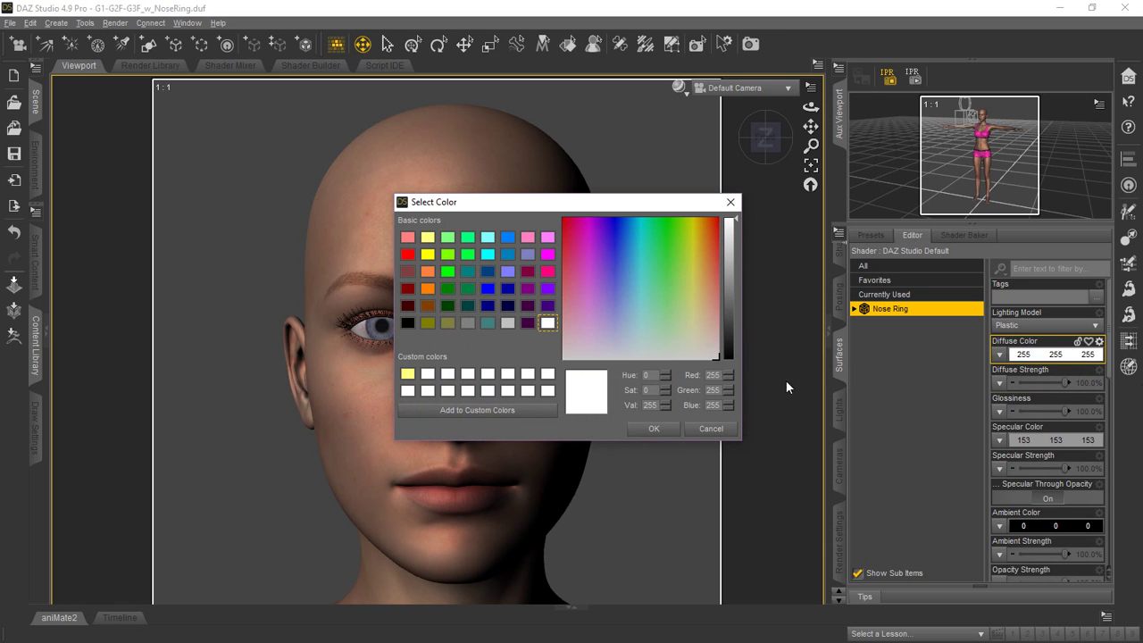
double_click(714, 375)
type("170")
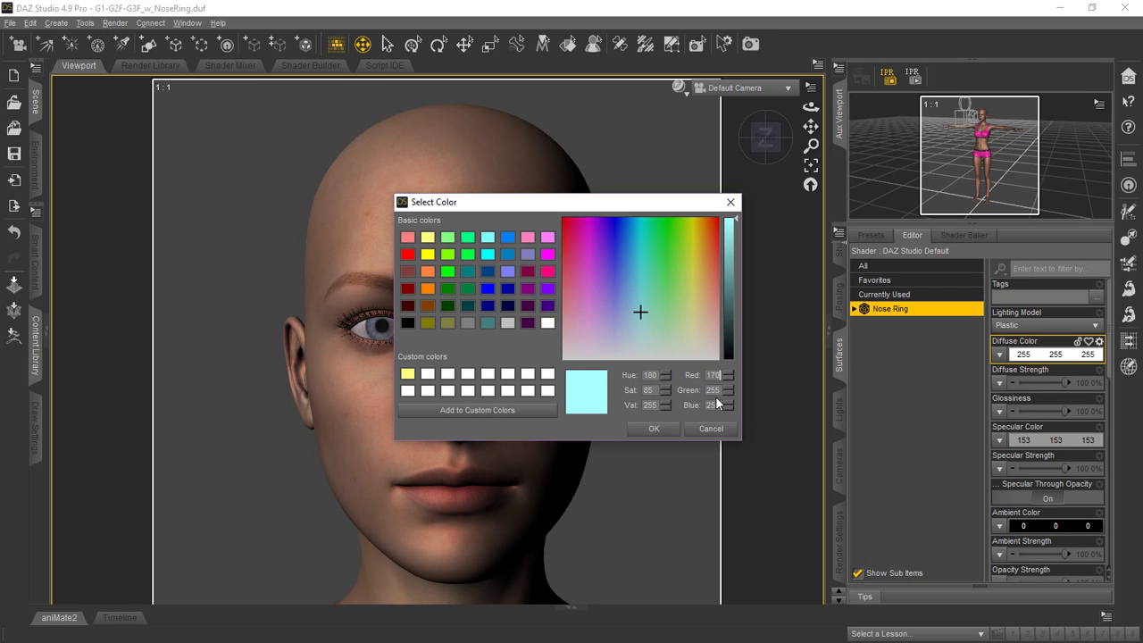
double_click(714, 390)
type("80")
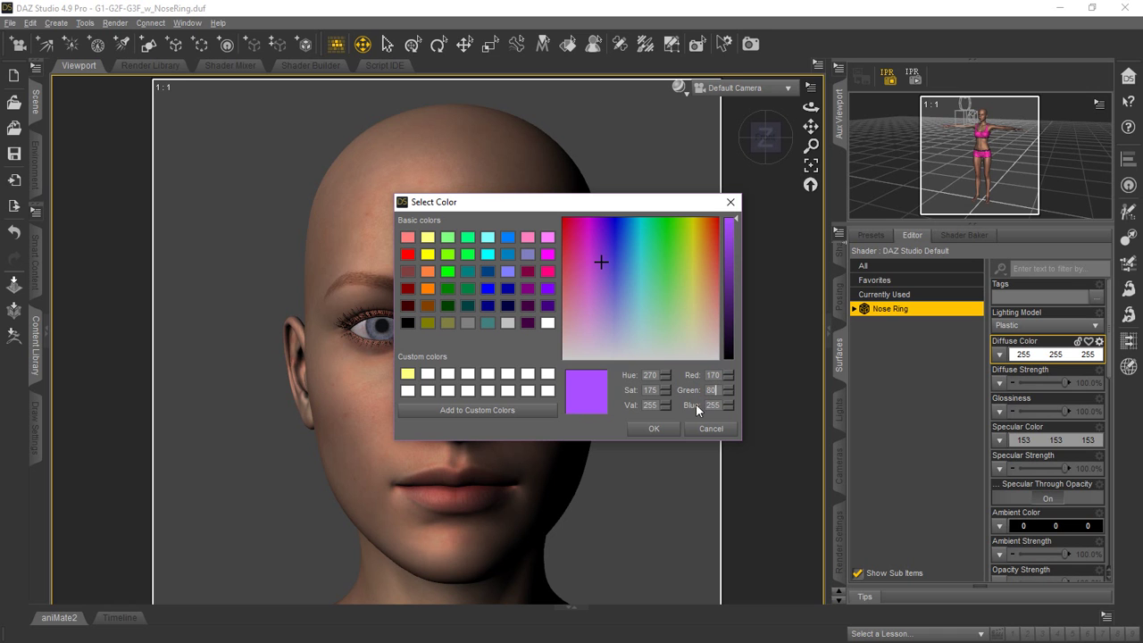
double_click(715, 405)
type("0")
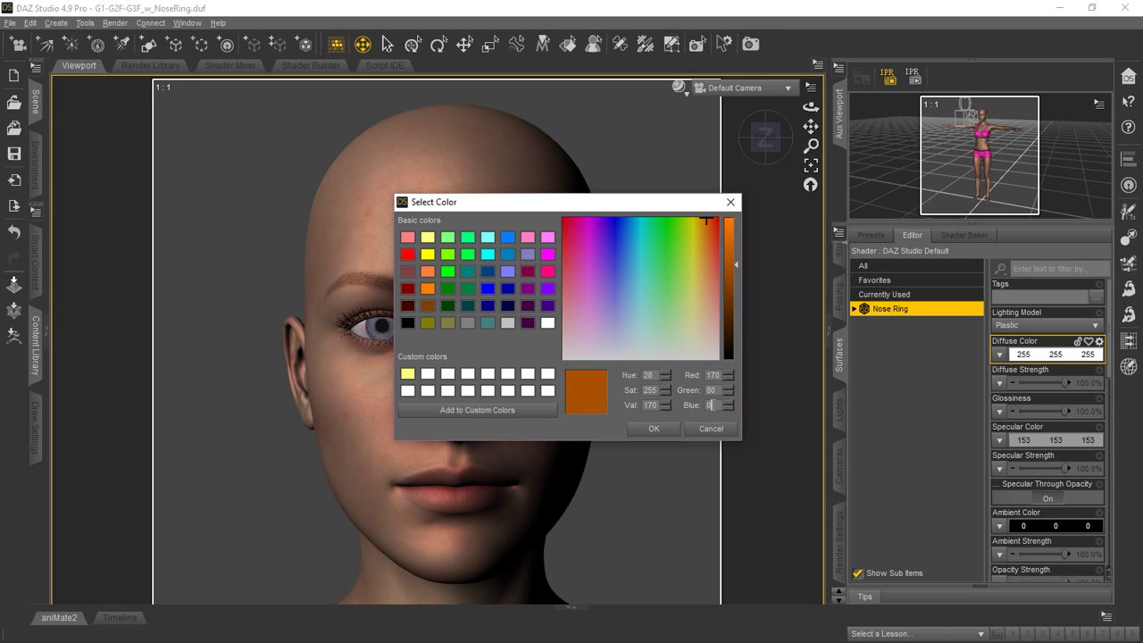
key("Return")
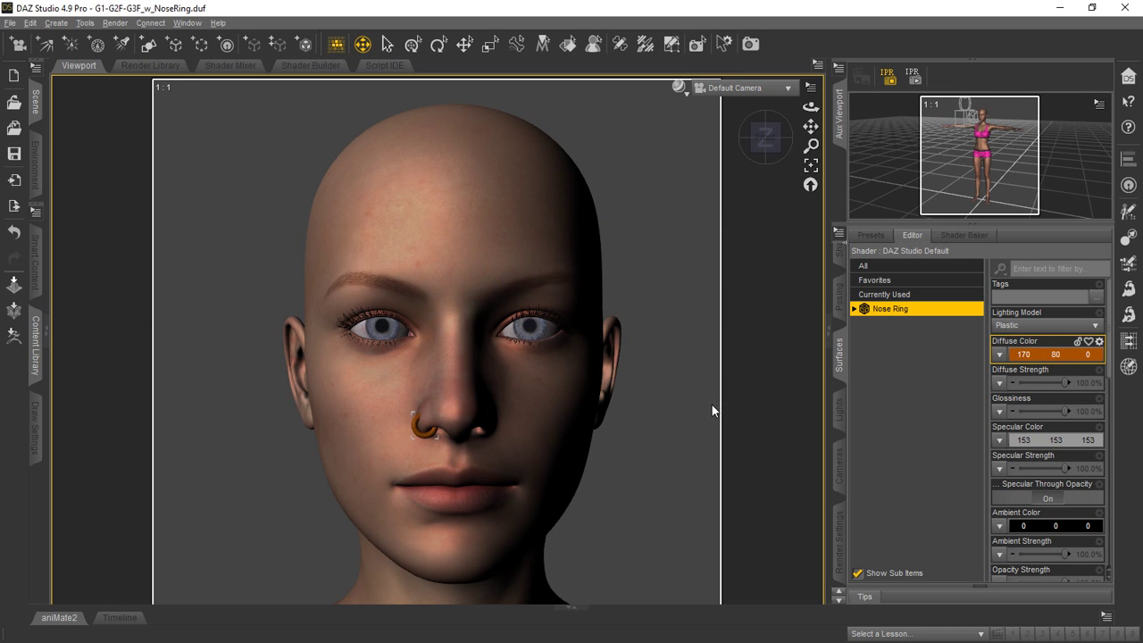
Set Diffuse Strength and Glossiness to 25% each, then frame the nose ring
left_click(1067, 383)
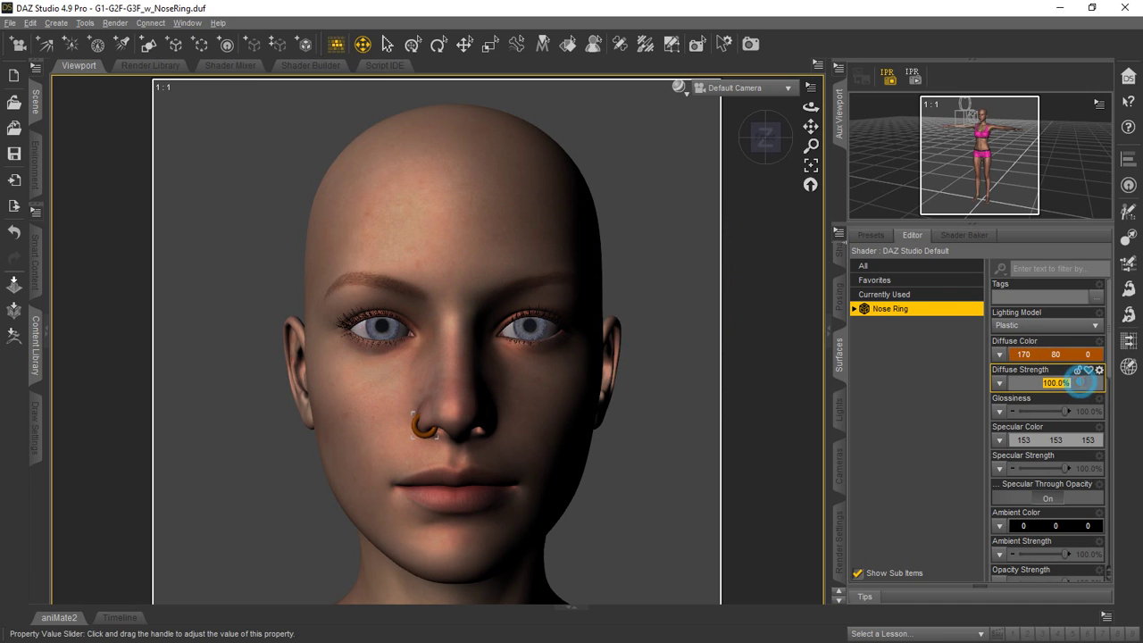
type("25")
key("Return")
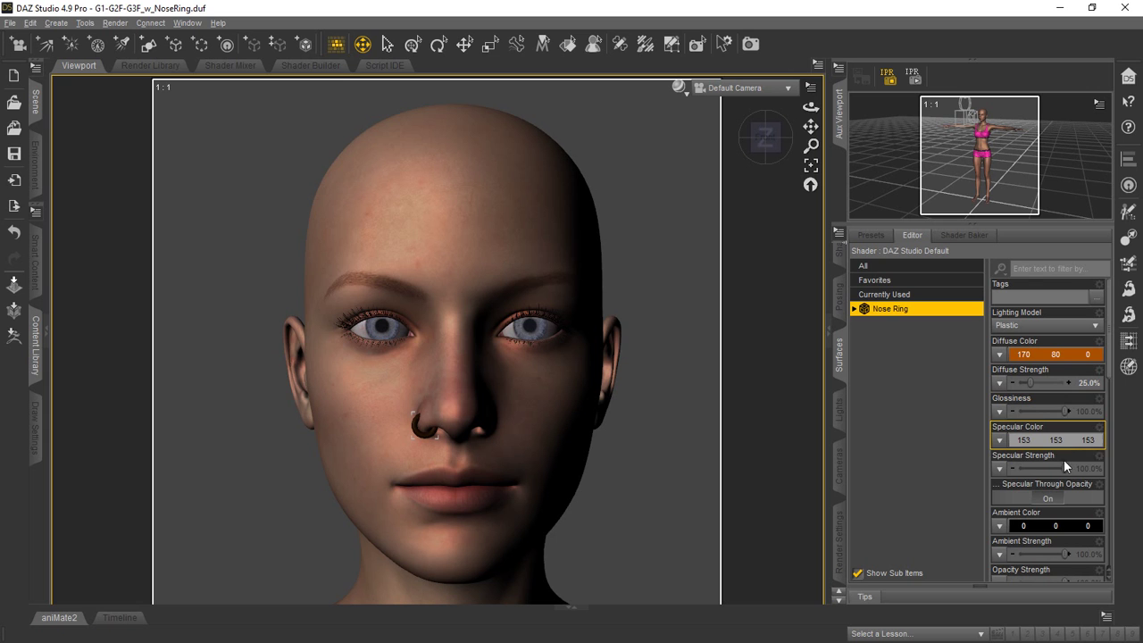
left_click(1079, 411)
type("25")
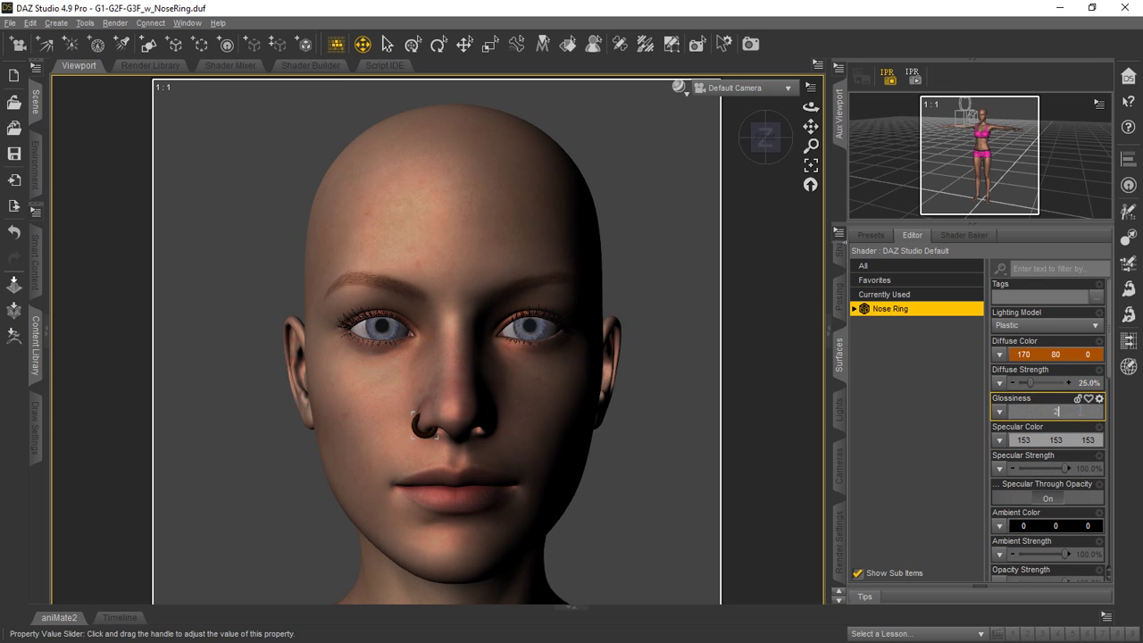
key("Return")
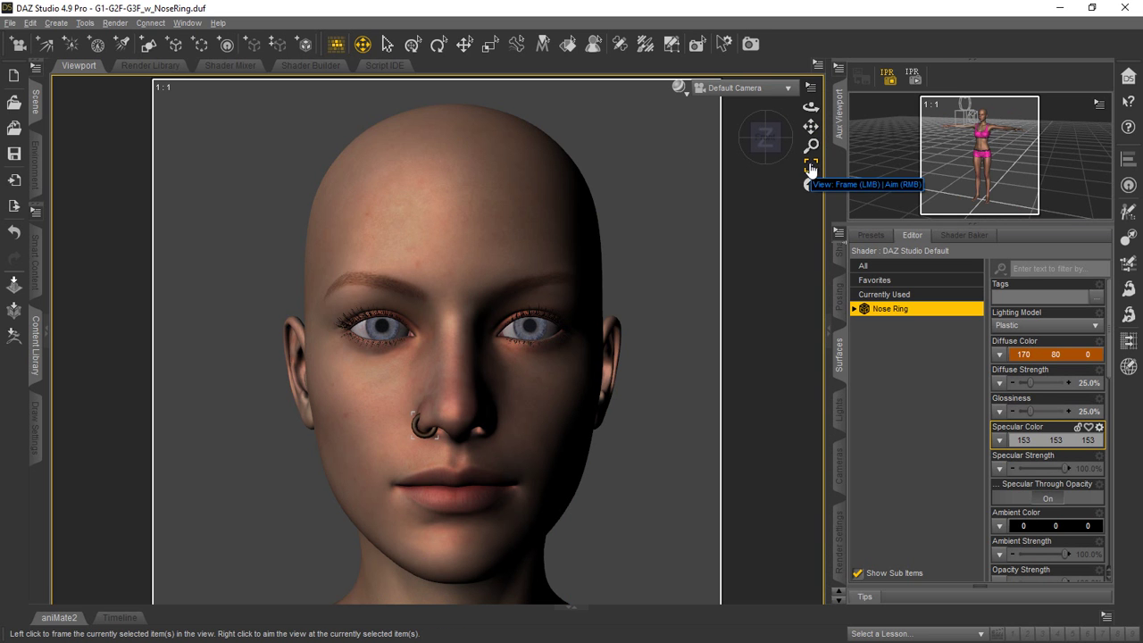
left_click(811, 168)
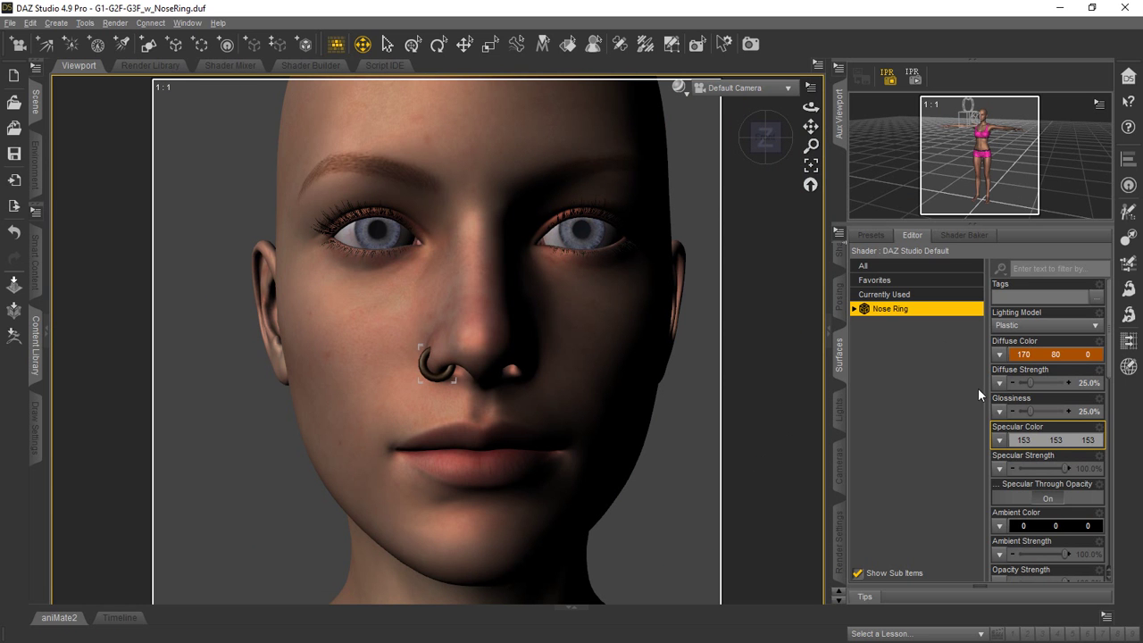
Set the Nose Ring's Specular Color to RGB 255, 235, 23
left_click(1043, 440)
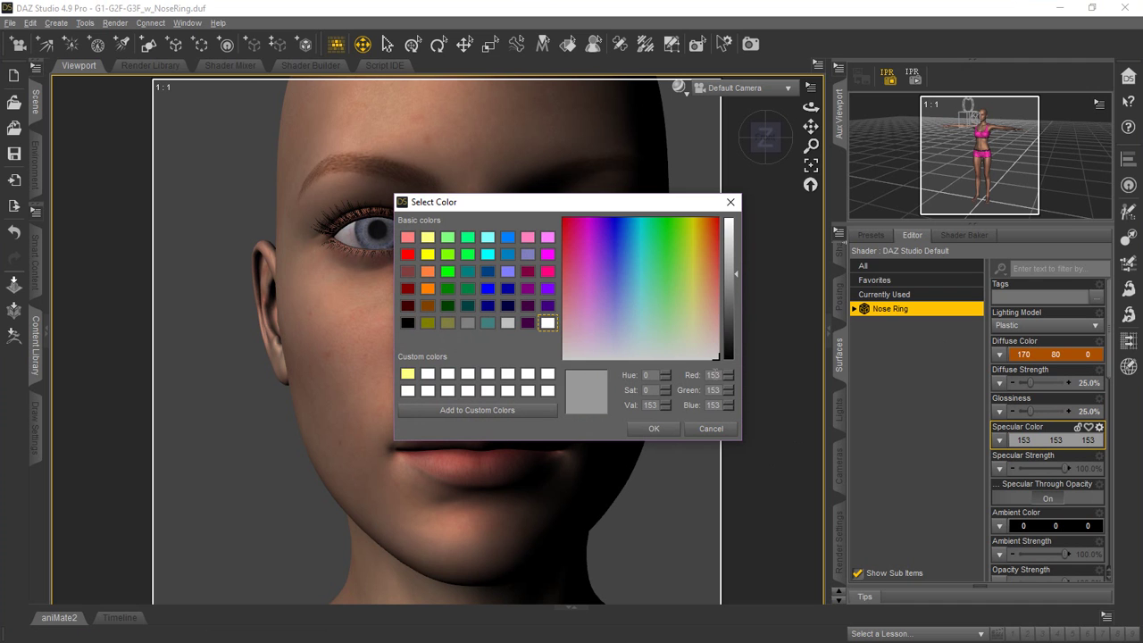
double_click(712, 376)
type("25")
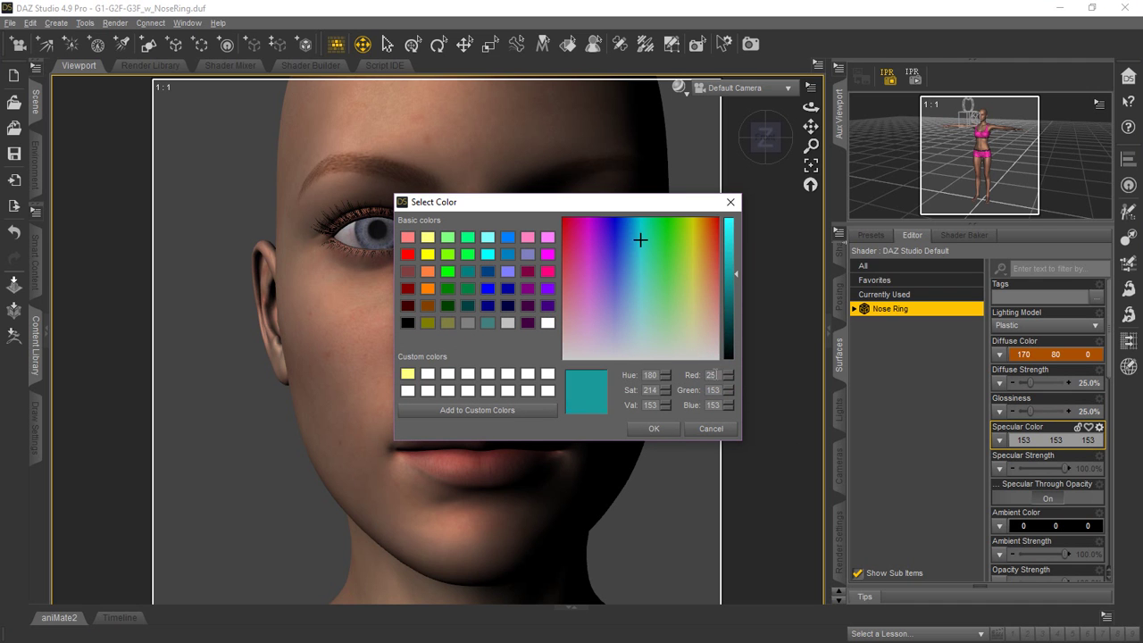
type("5")
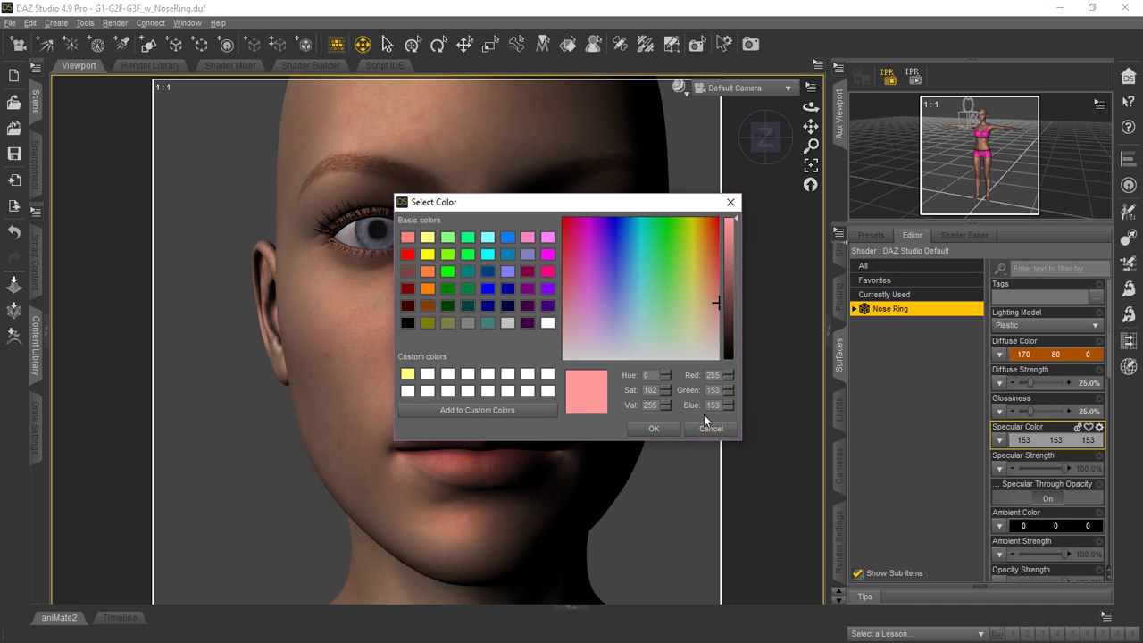
double_click(712, 390)
type("235")
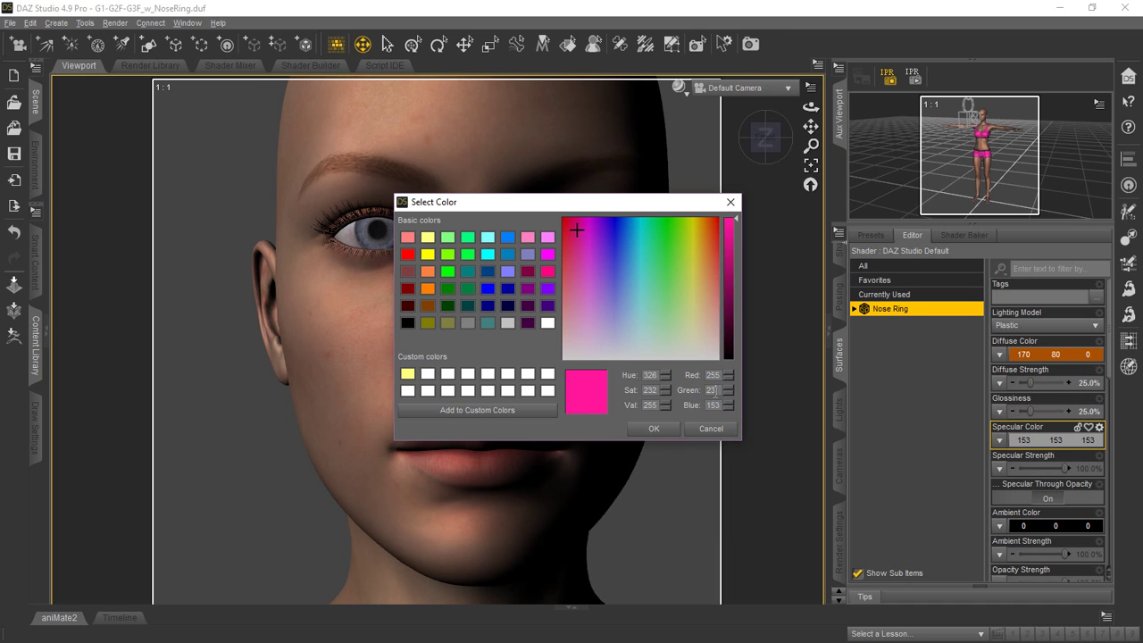
double_click(713, 405)
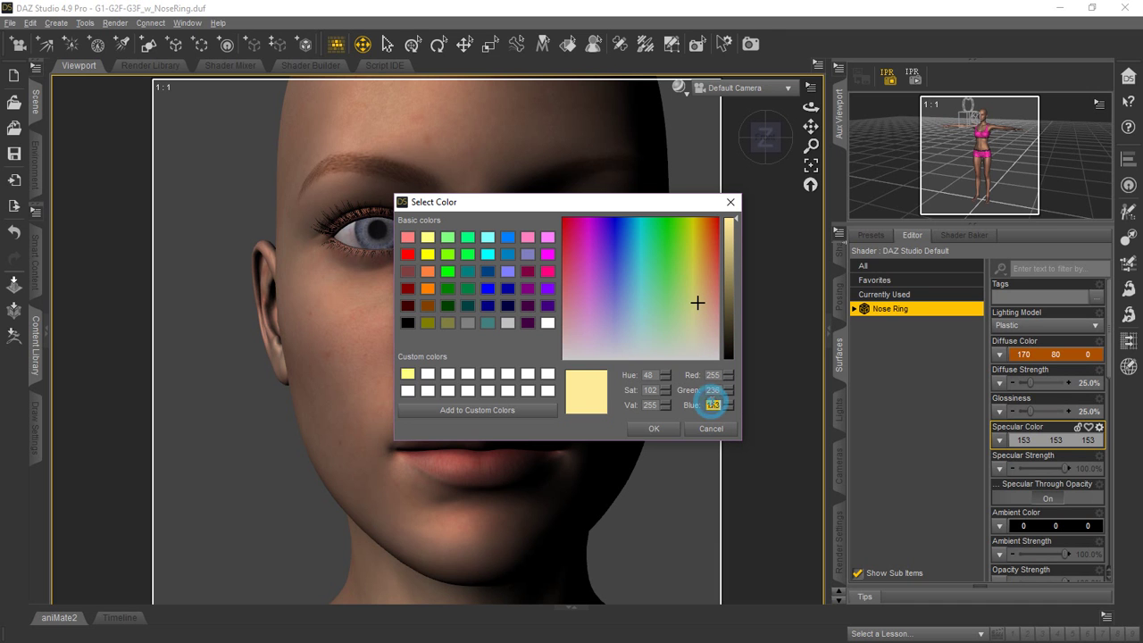
type("23")
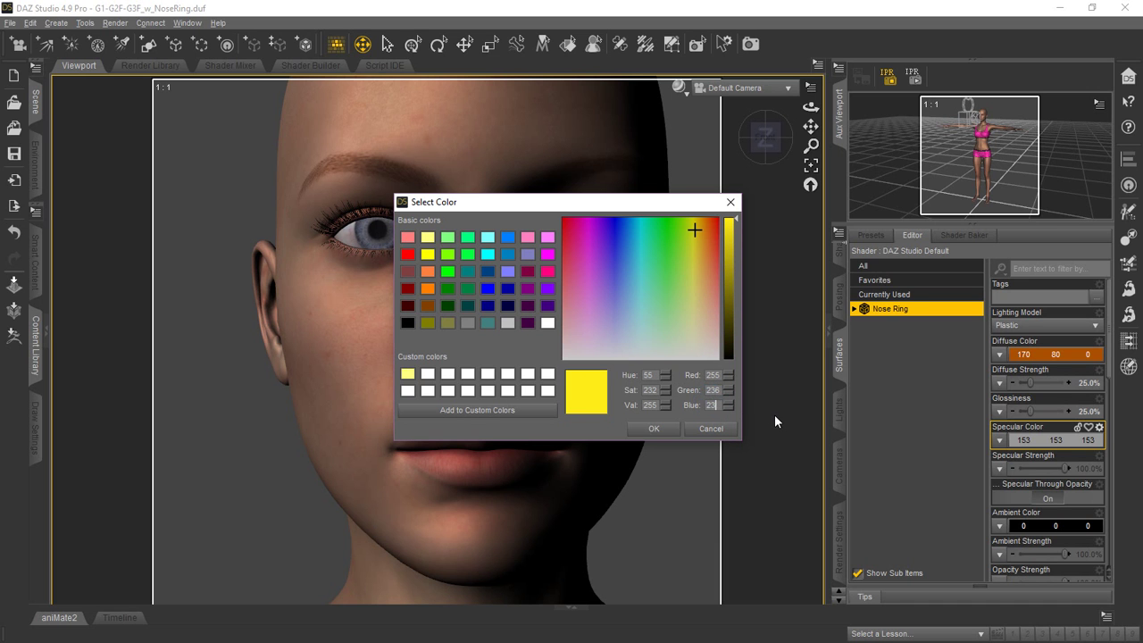
key("Return")
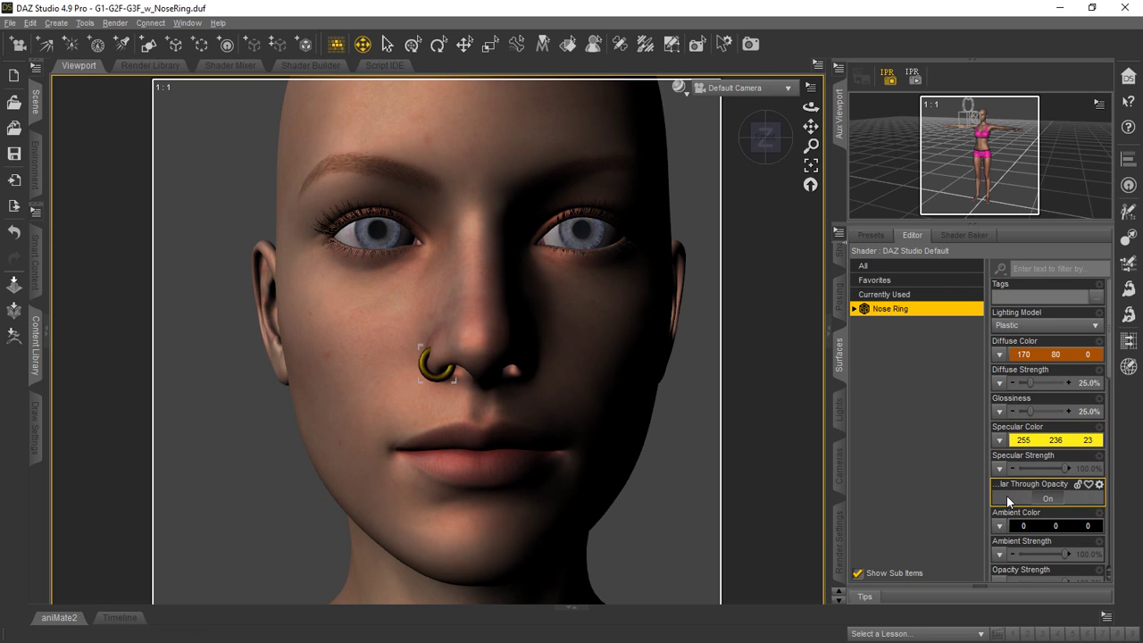
Lower the Nose Ring's specular strength to 75%
left_click(1056, 468)
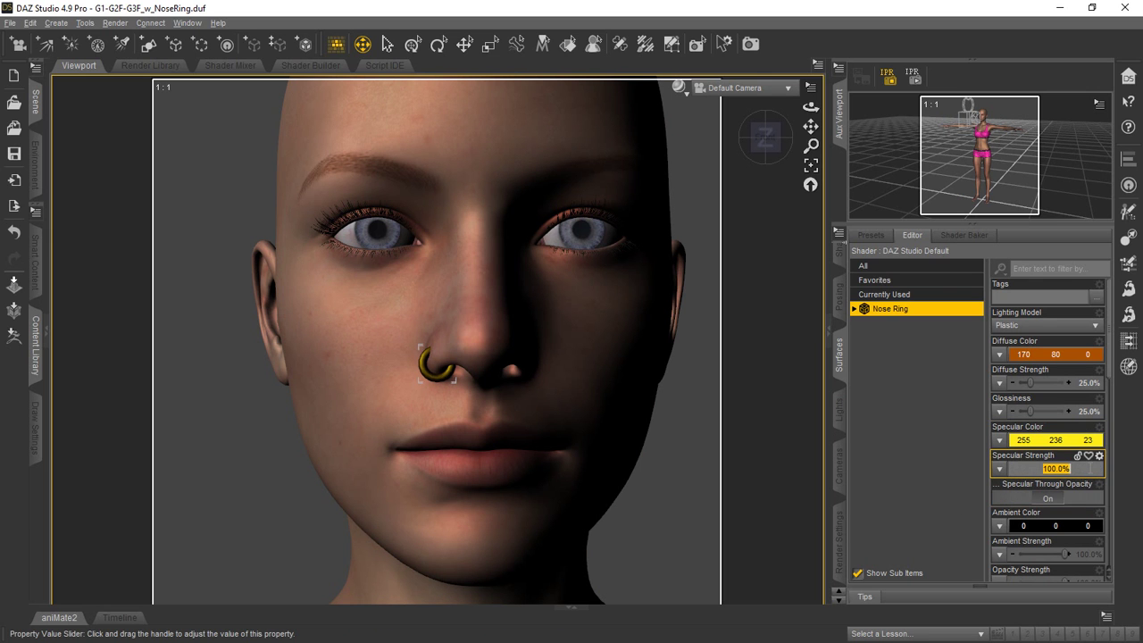
type("75")
key("Return")
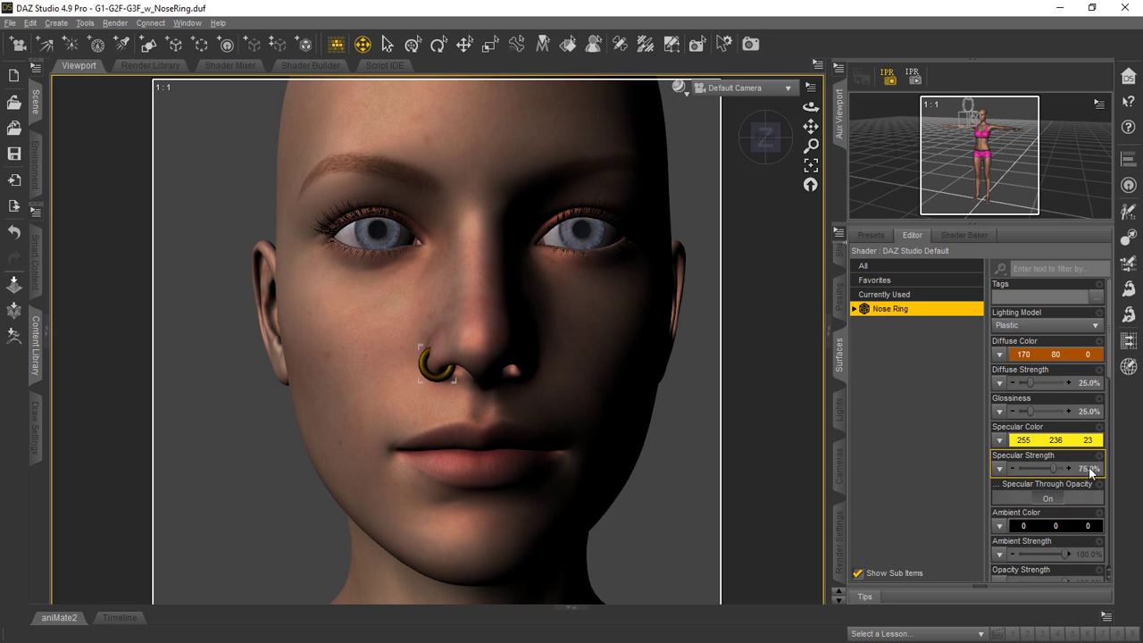
Switch the Nose Ring's lighting model from Plastic to Glossy (Metallic)
scroll(1045, 463, "down", 3)
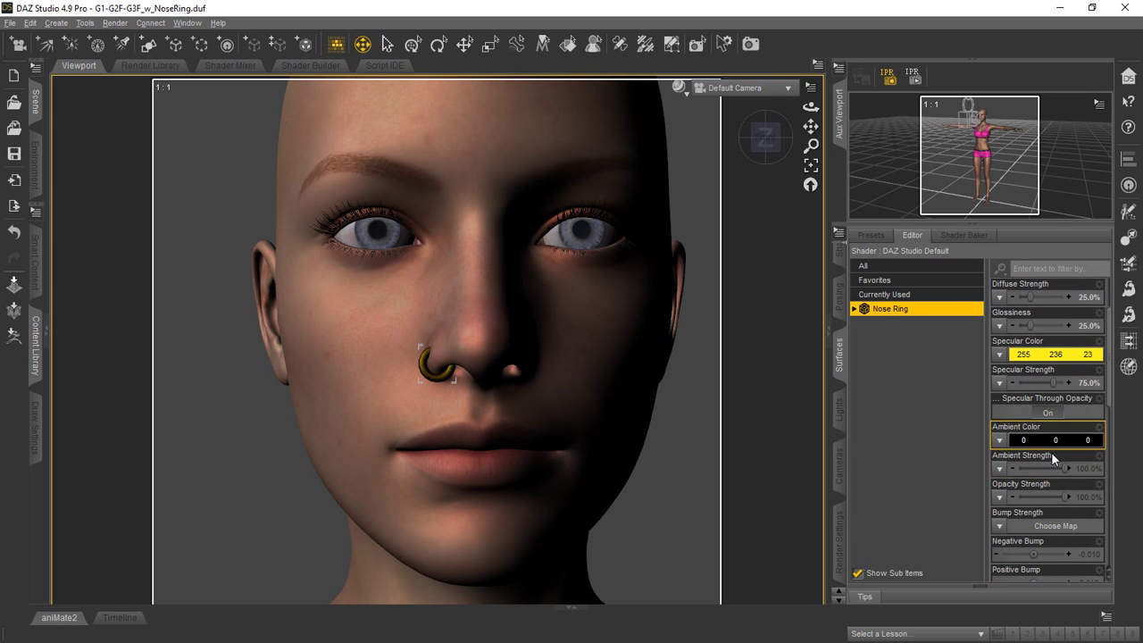
scroll(1075, 470, "down", 5)
scroll(1072, 466, "down", 6)
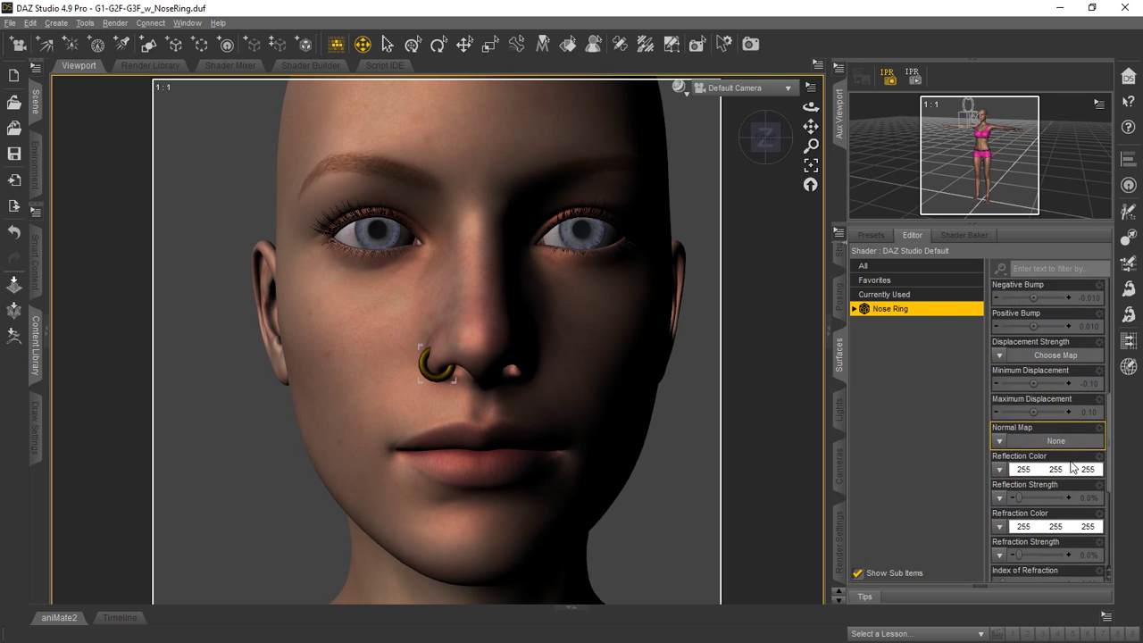
scroll(1063, 423, "up", 4)
scroll(1055, 435, "up", 7)
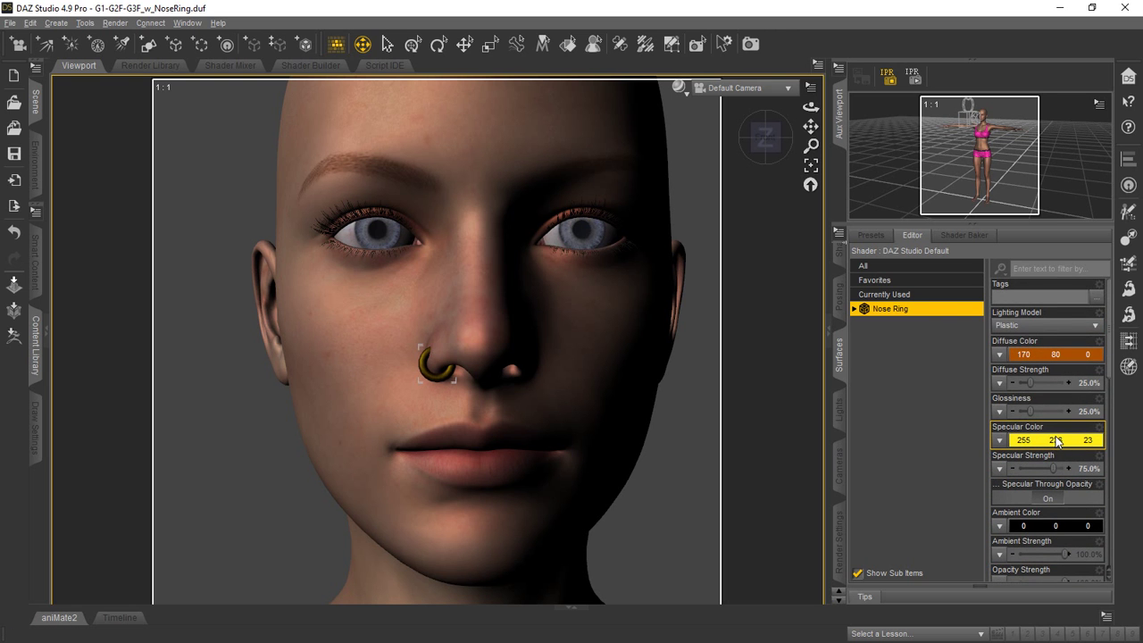
left_click(1023, 325)
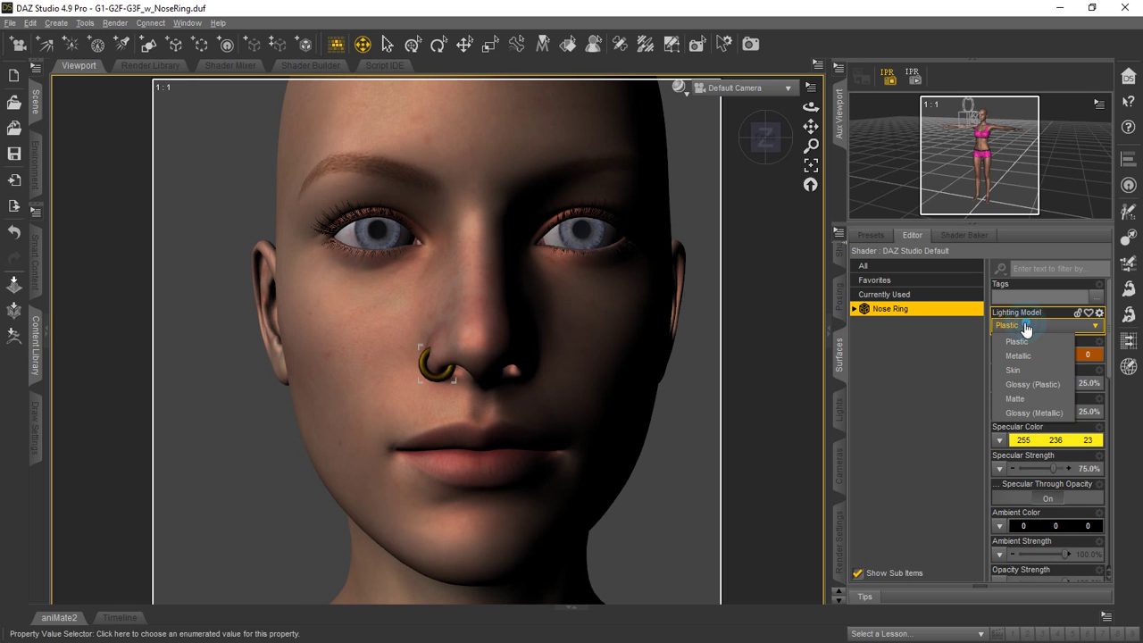
left_click(1036, 413)
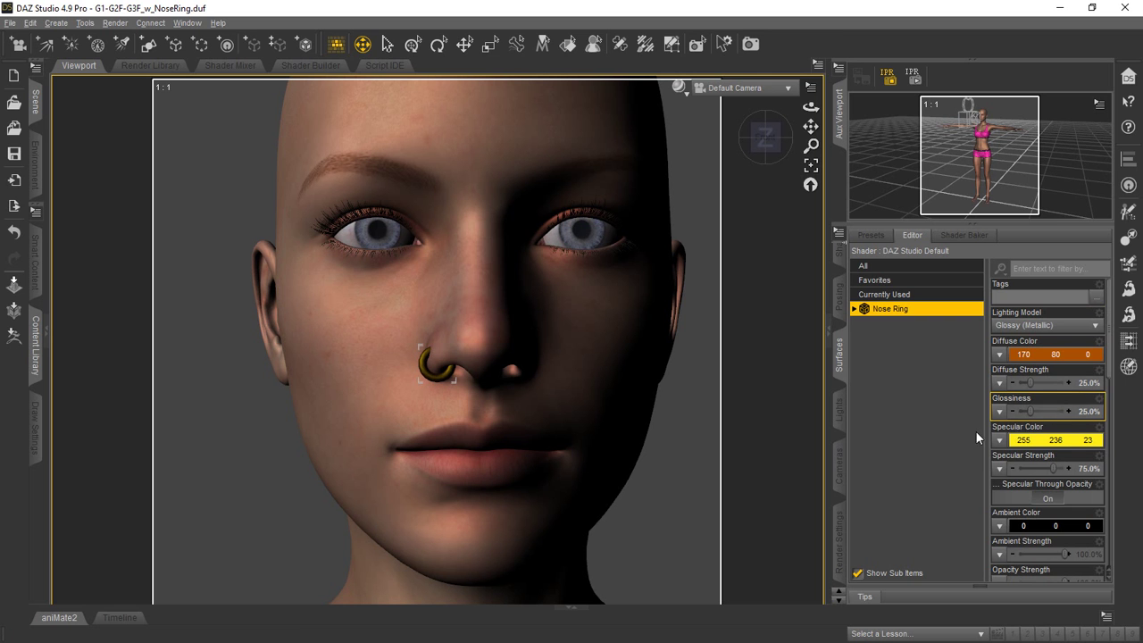
Raise the Nose Ring's reflection strength from 0% to 25%, leaving refraction at 0%
scroll(1038, 411, "down", 10)
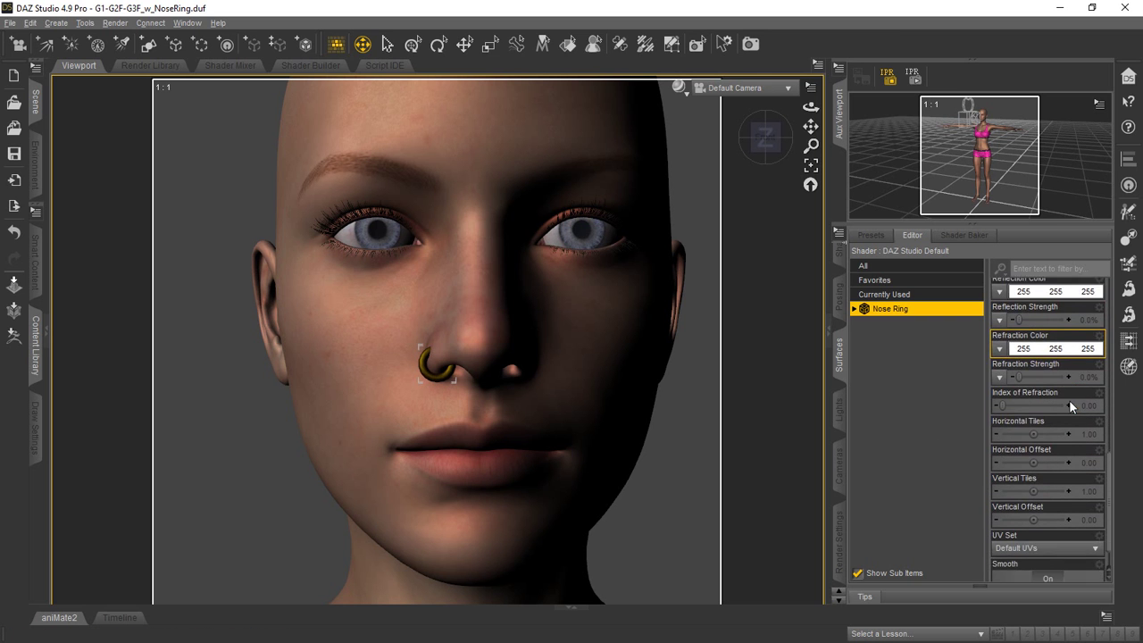
scroll(1071, 406, "down", 1)
scroll(1069, 400, "up", 3)
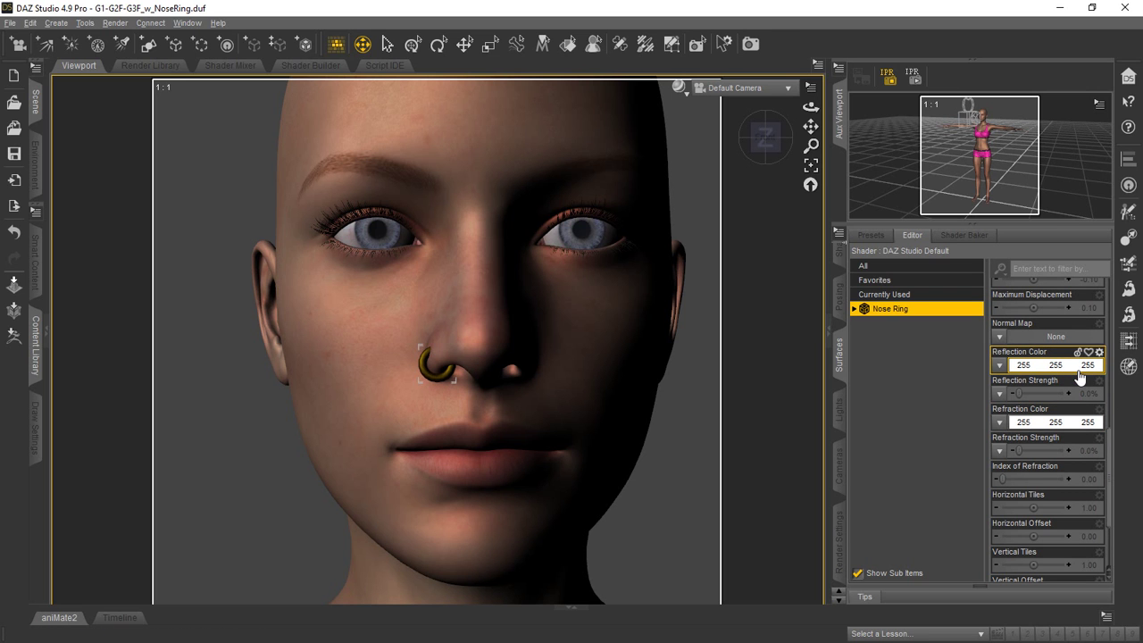
left_click(1087, 394)
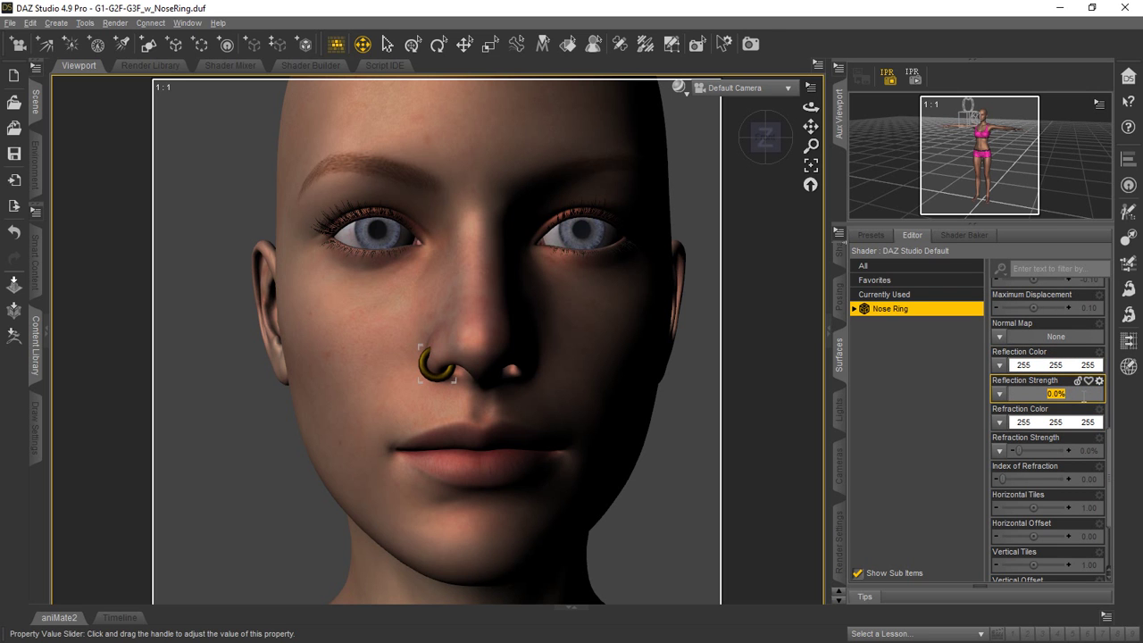
type("25")
key("Return")
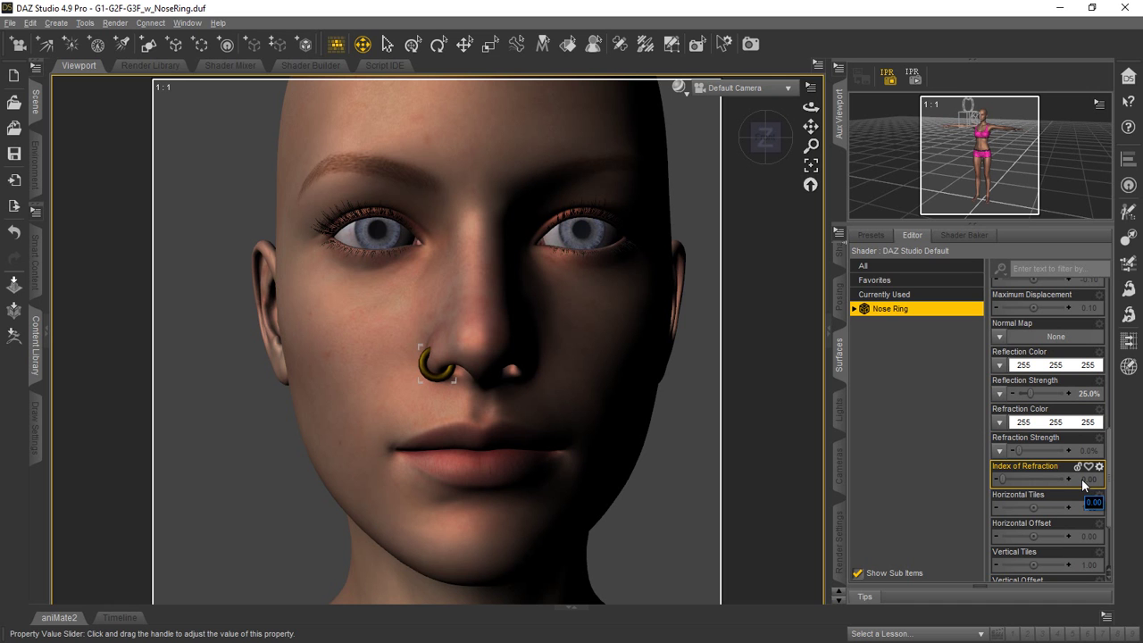
Set the render pixel size to 512 × 512 and render the face in Basic OpenGL
left_click(840, 536)
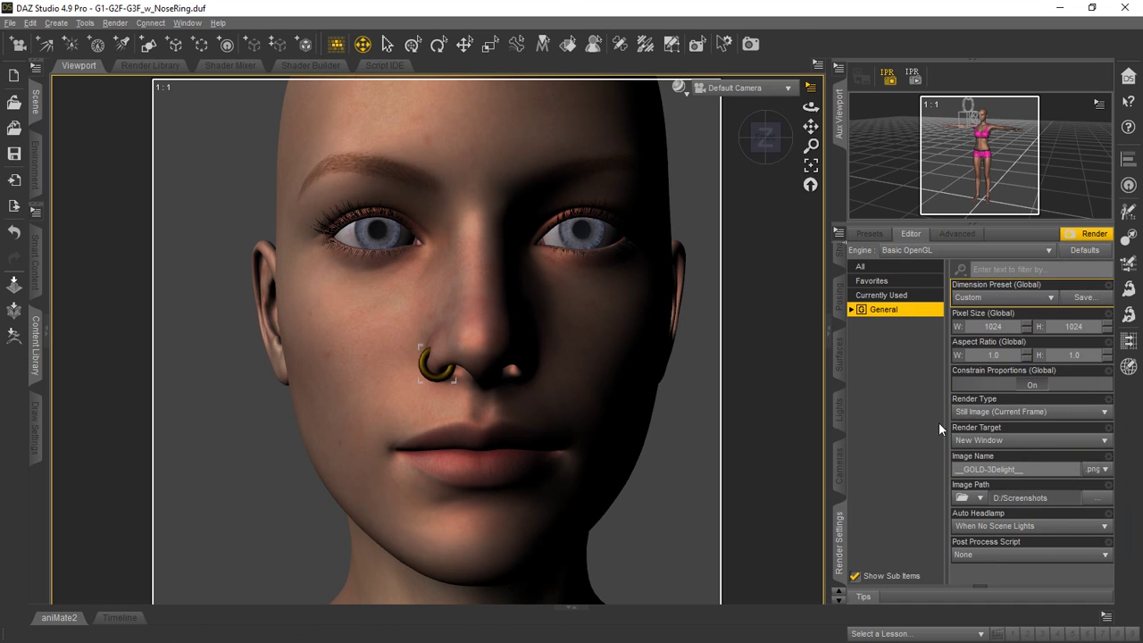
left_click(996, 326)
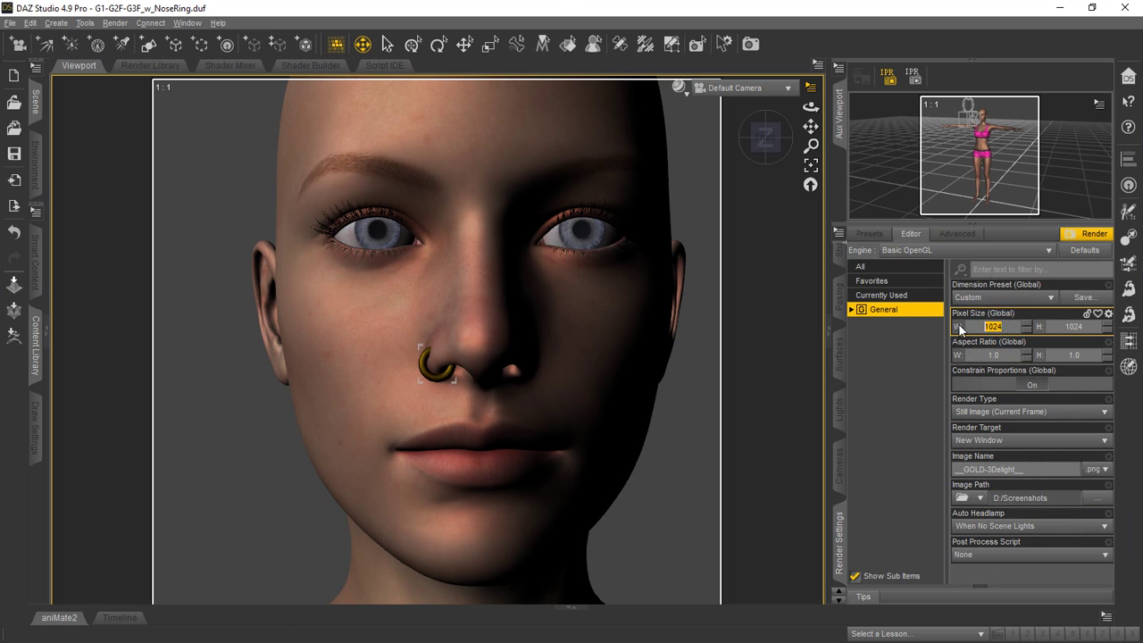
type("512")
key("Return")
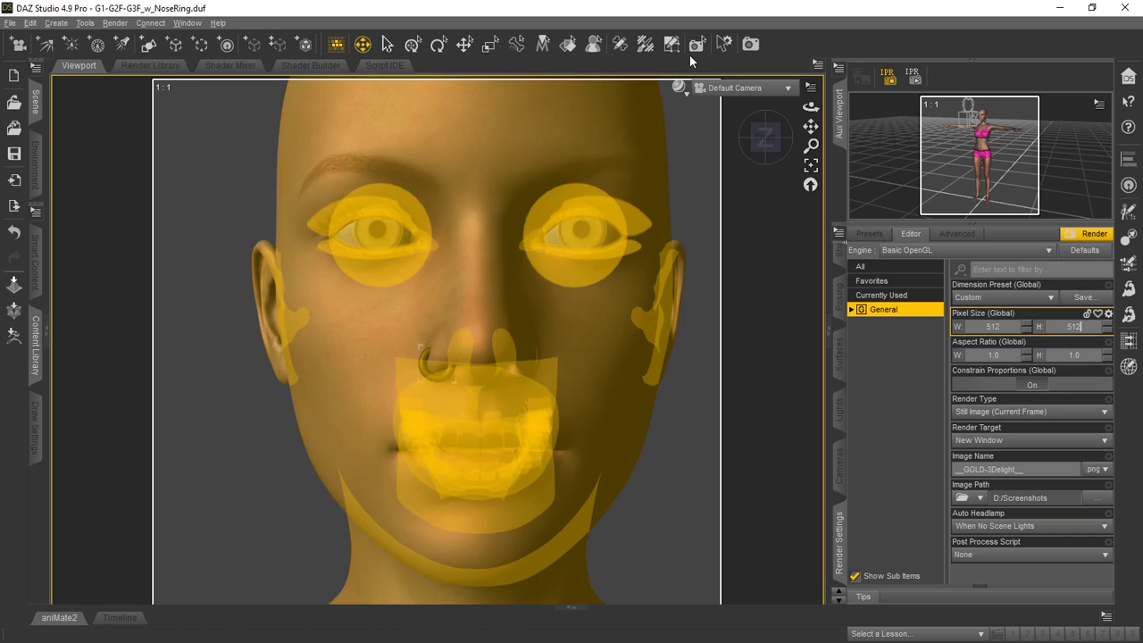
left_click(750, 43)
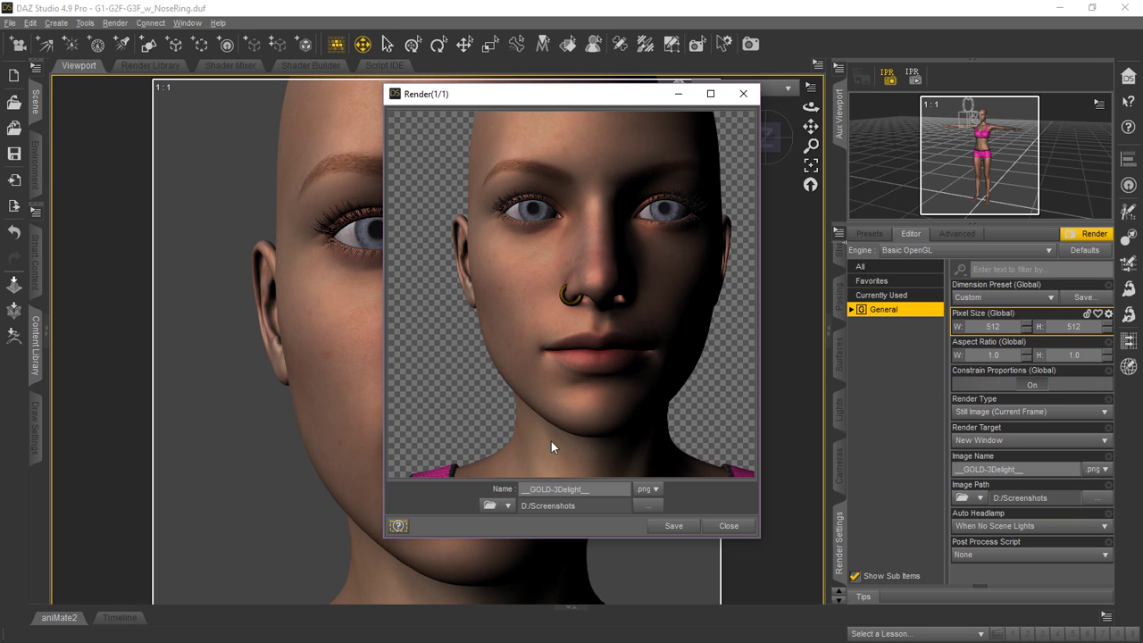
Close the Render(1/1) window to get back to the face viewport
left_click(719, 523)
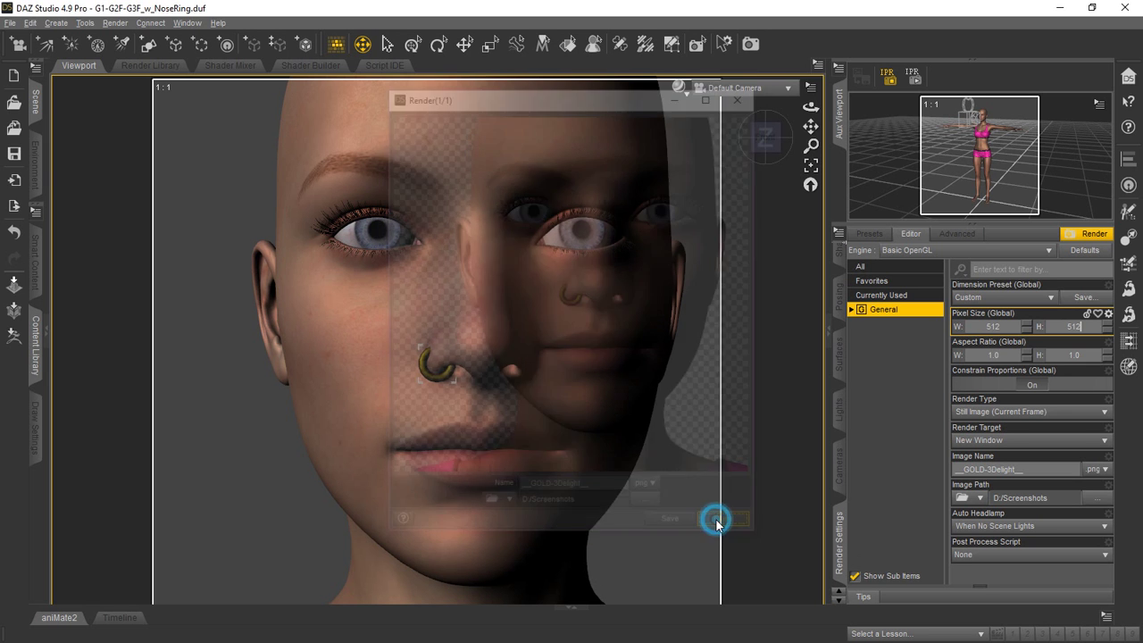